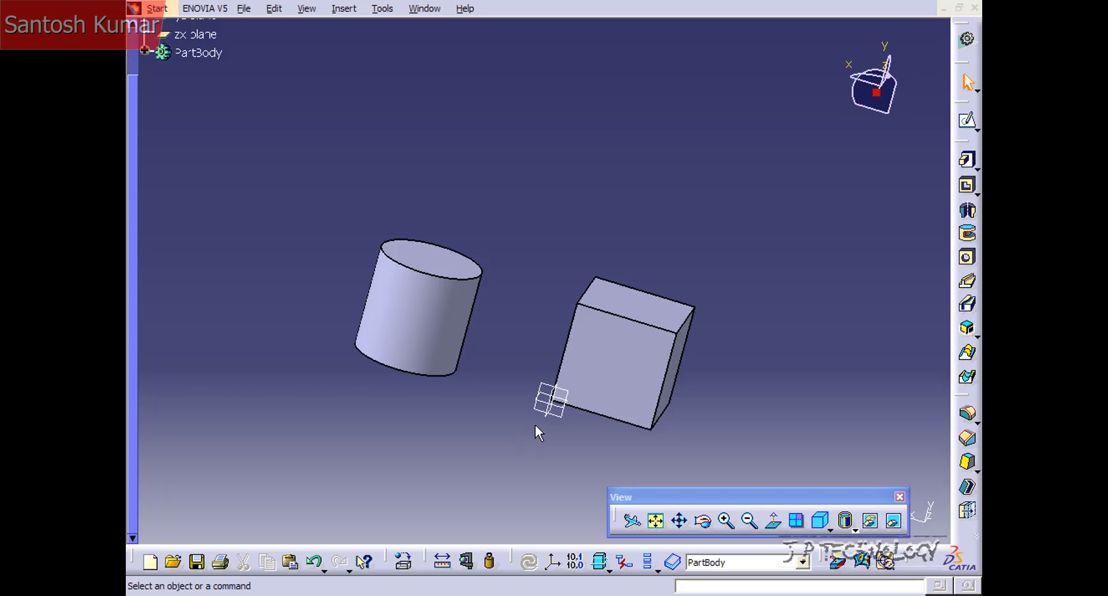
pyautogui.moveTo(490, 430); pyautogui.dragTo(779, 399, button='middle')
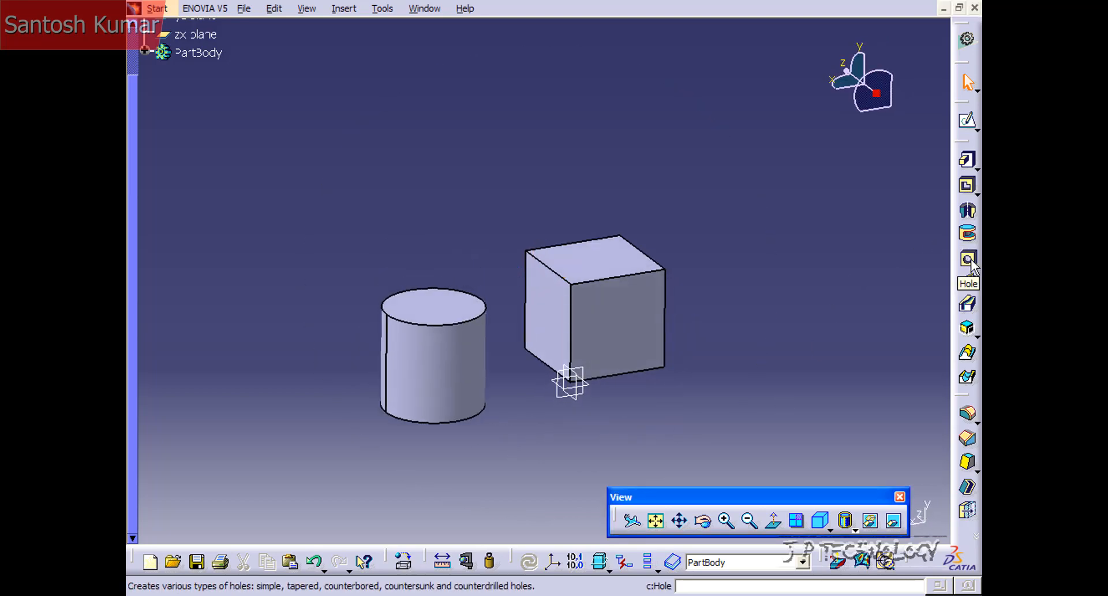
pyautogui.click(344, 8)
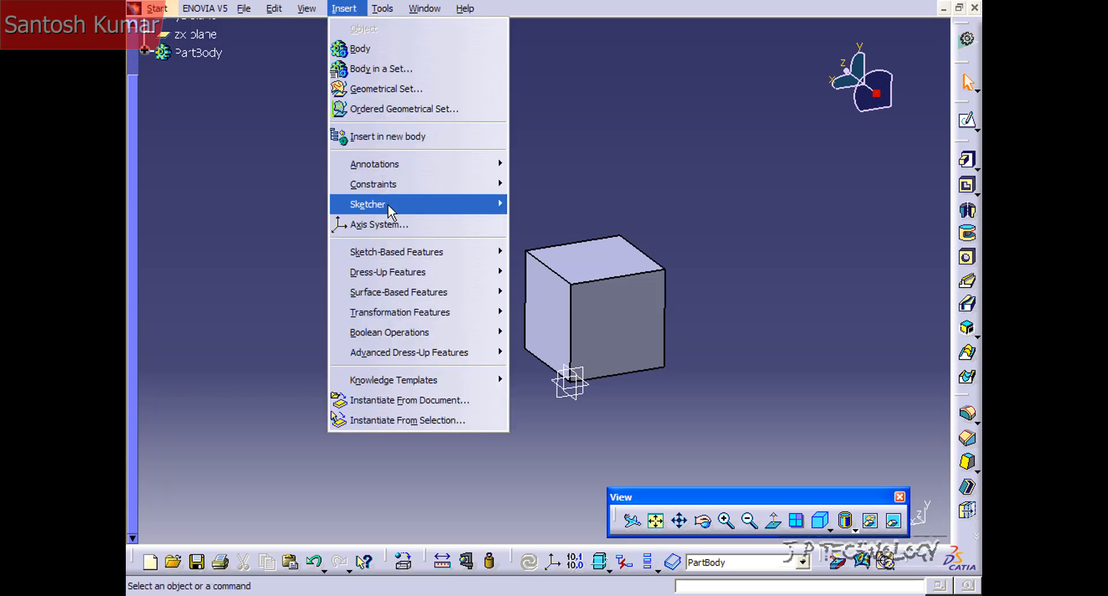
pyautogui.moveTo(394, 254)
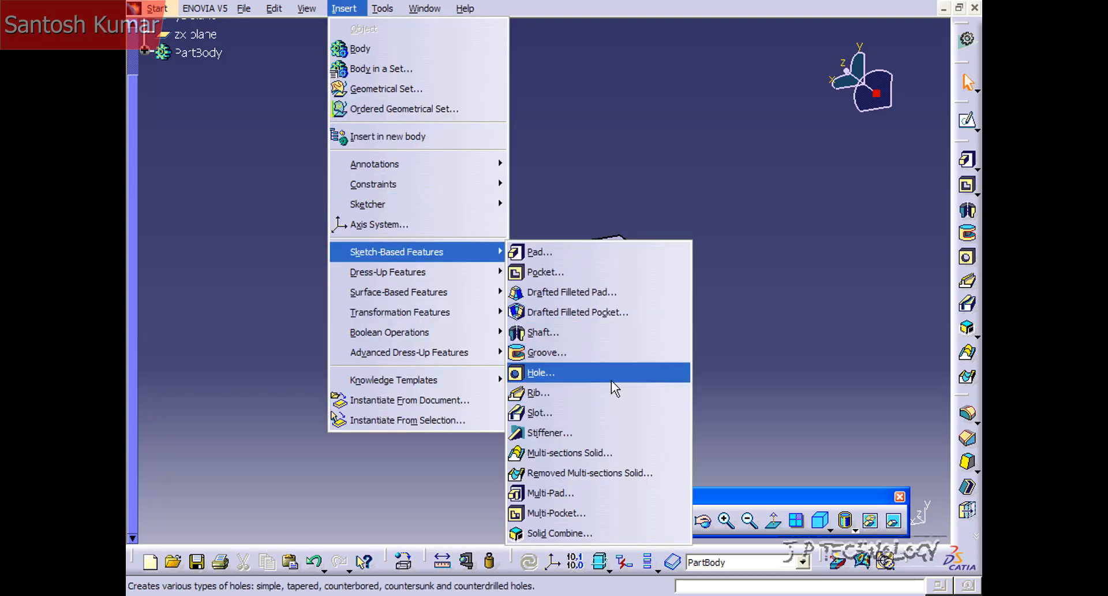
pyautogui.click(817, 291)
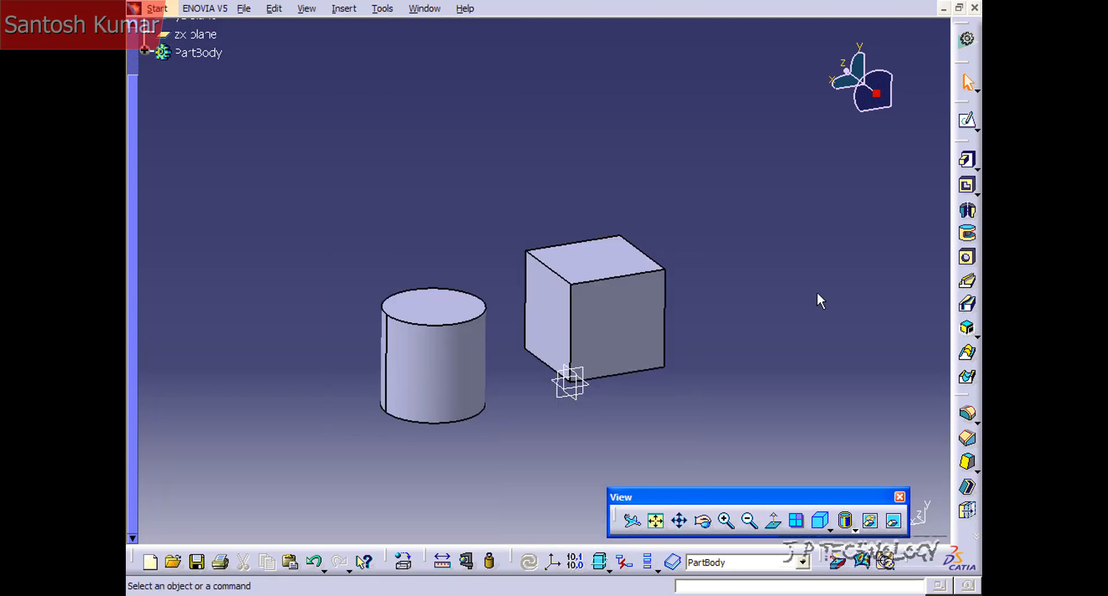
# Start a Hole feature on the top face of the cube, keeping the hole definition open
pyautogui.moveTo(521, 358)
pyautogui.mouseDown(button='middle')
pyautogui.moveTo(475, 451)
pyautogui.moveTo(519, 374)
pyautogui.mouseUp(button='middle')
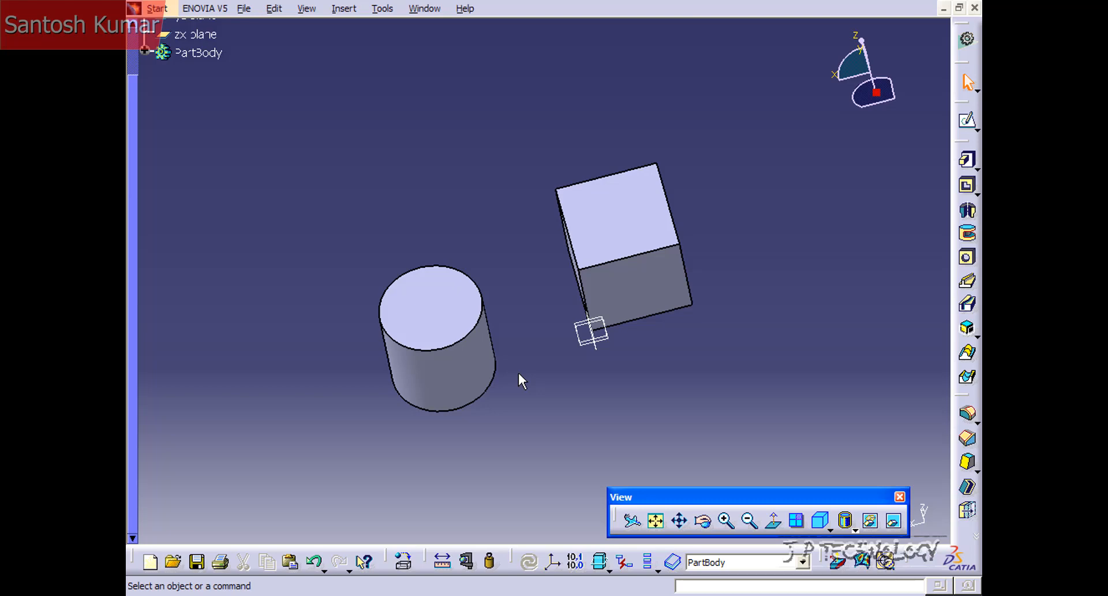
pyautogui.click(969, 260)
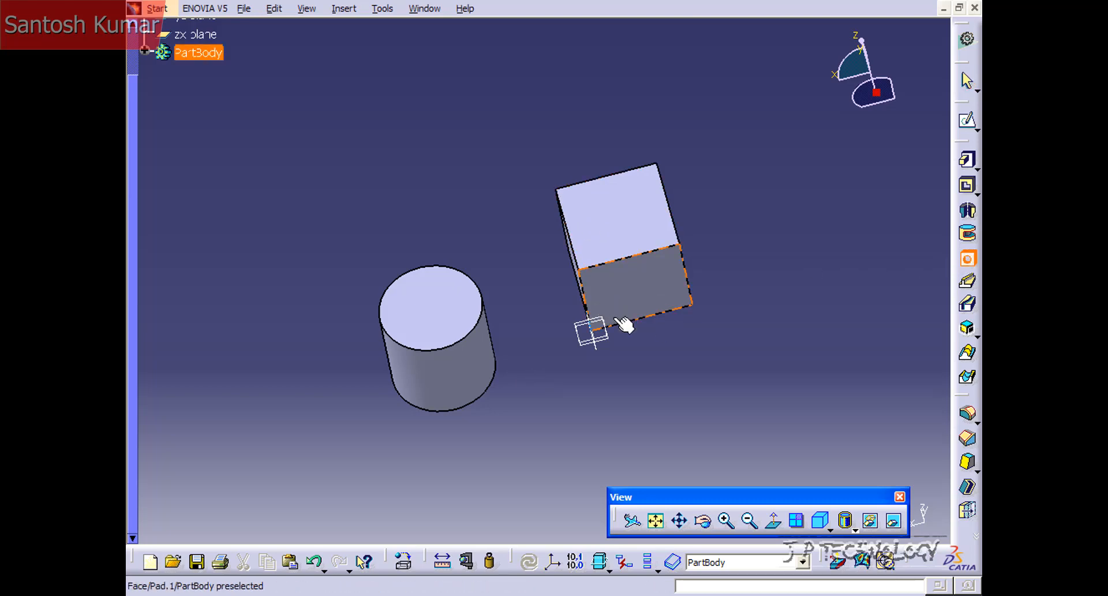
pyautogui.moveTo(623, 325); pyautogui.dragTo(597, 289, button='middle')
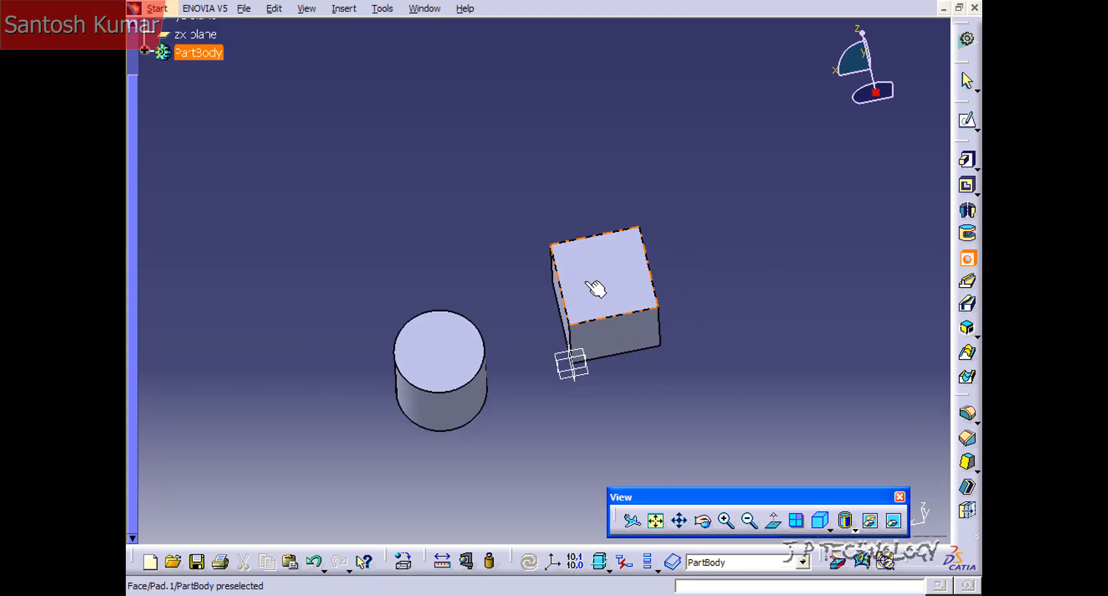
pyautogui.click(596, 288)
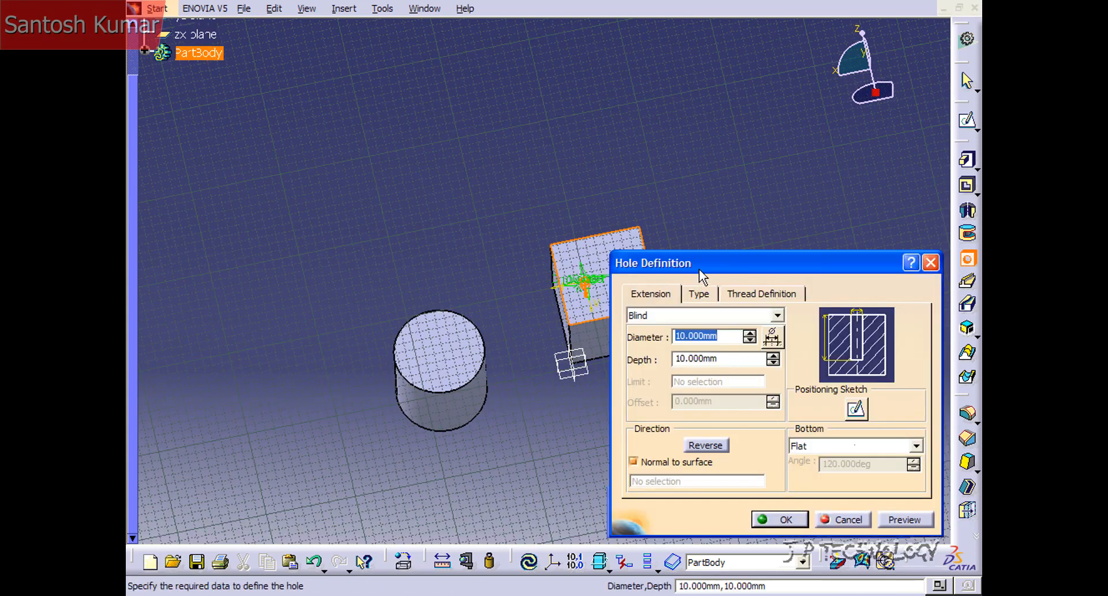
pyautogui.moveTo(700, 276); pyautogui.dragTo(657, 119)
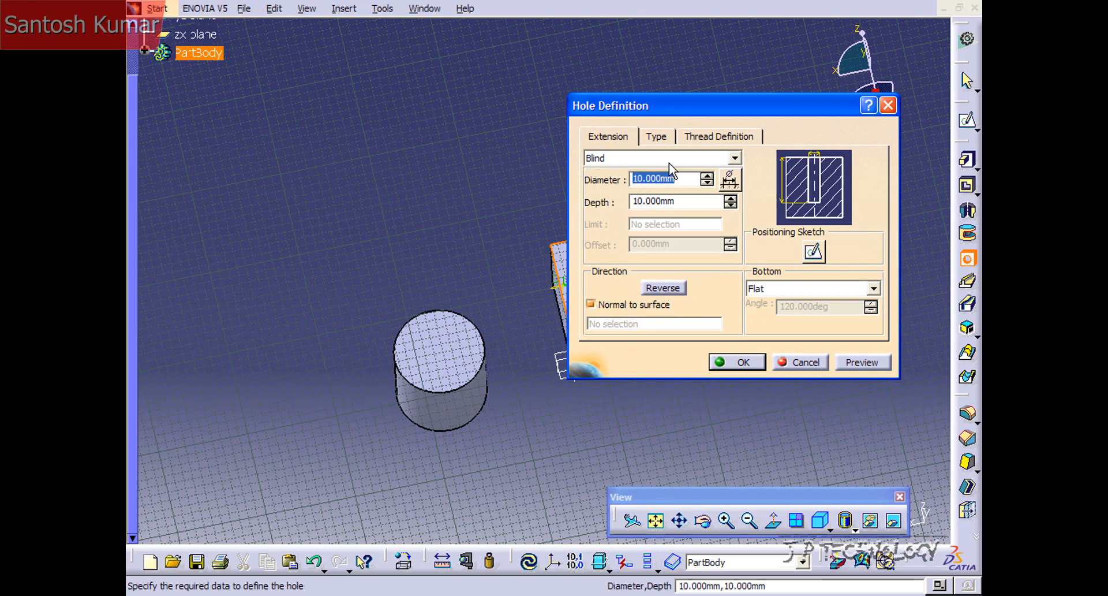
# Review the hole's extension options, try the Tapered, Counterbored, Countersunk and Counterdrilled types, and return the type to Simple
pyautogui.click(734, 158)
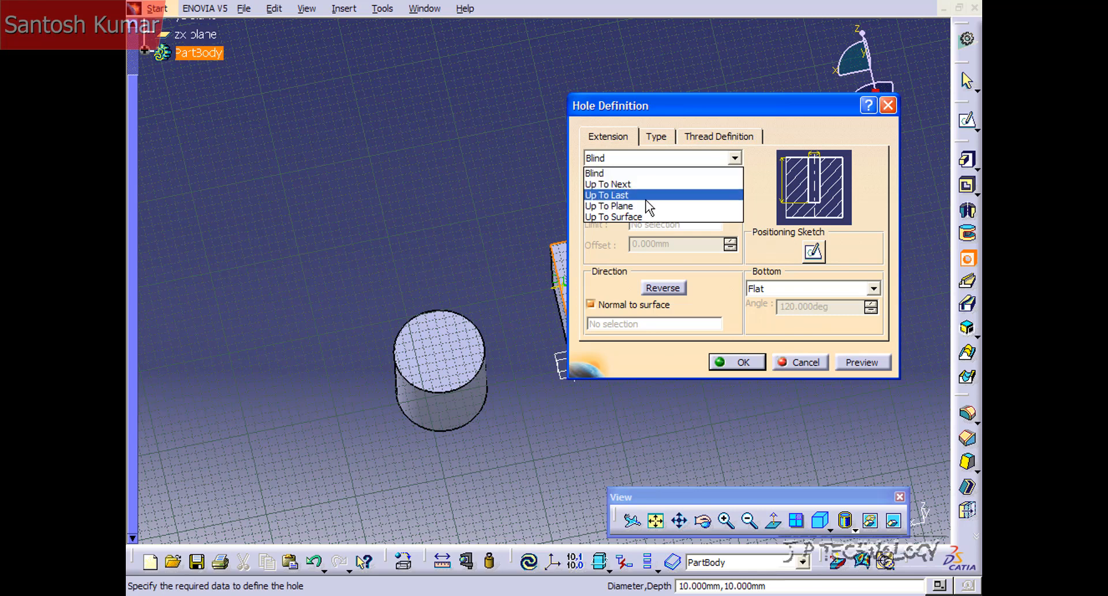
pyautogui.click(747, 151)
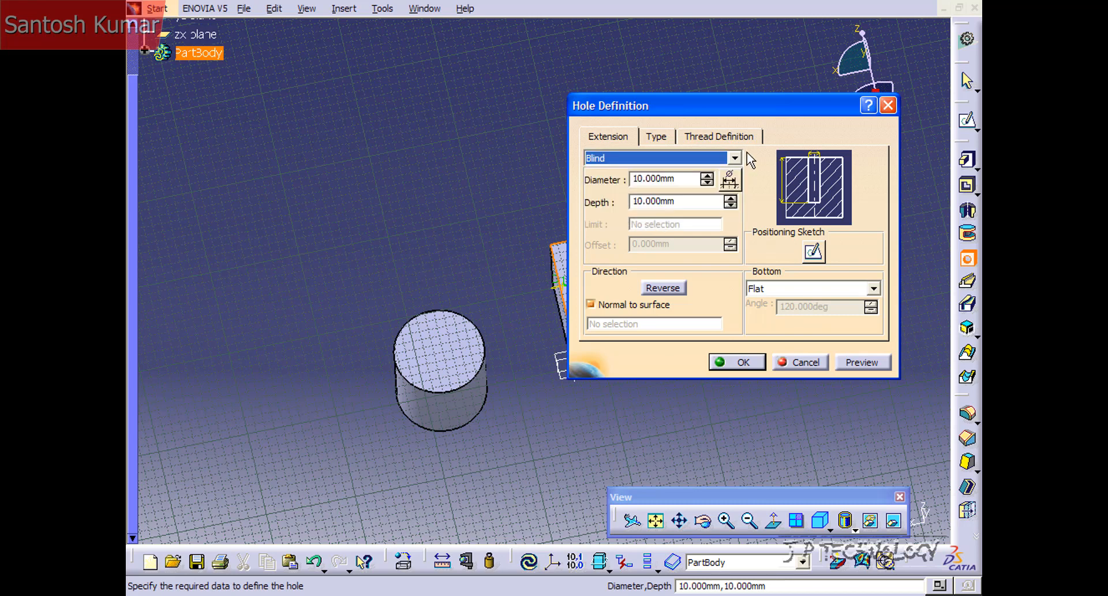
pyautogui.click(647, 137)
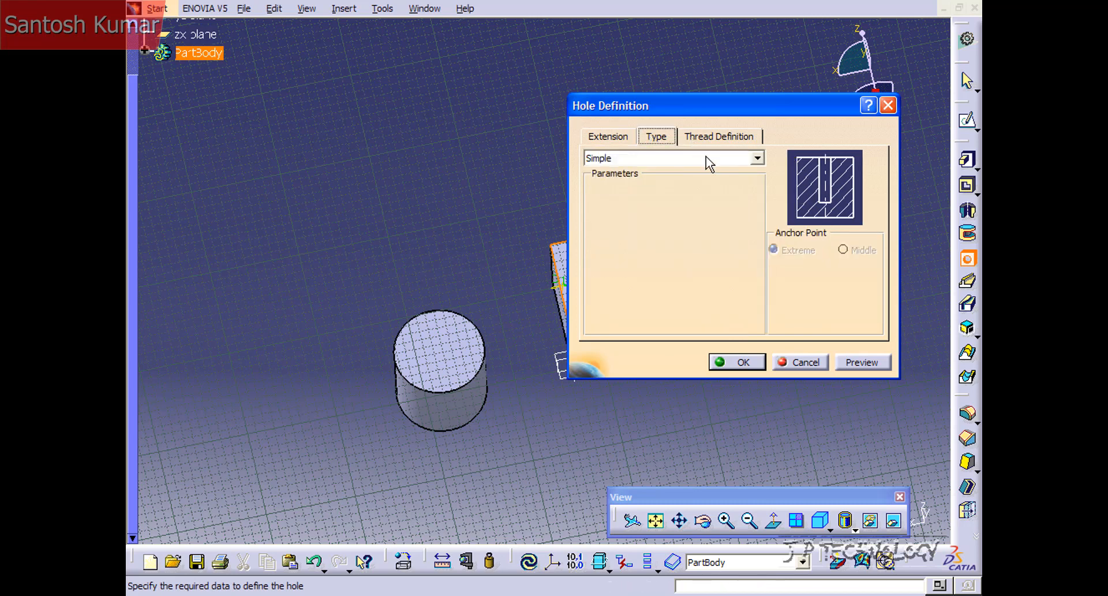
pyautogui.click(706, 155)
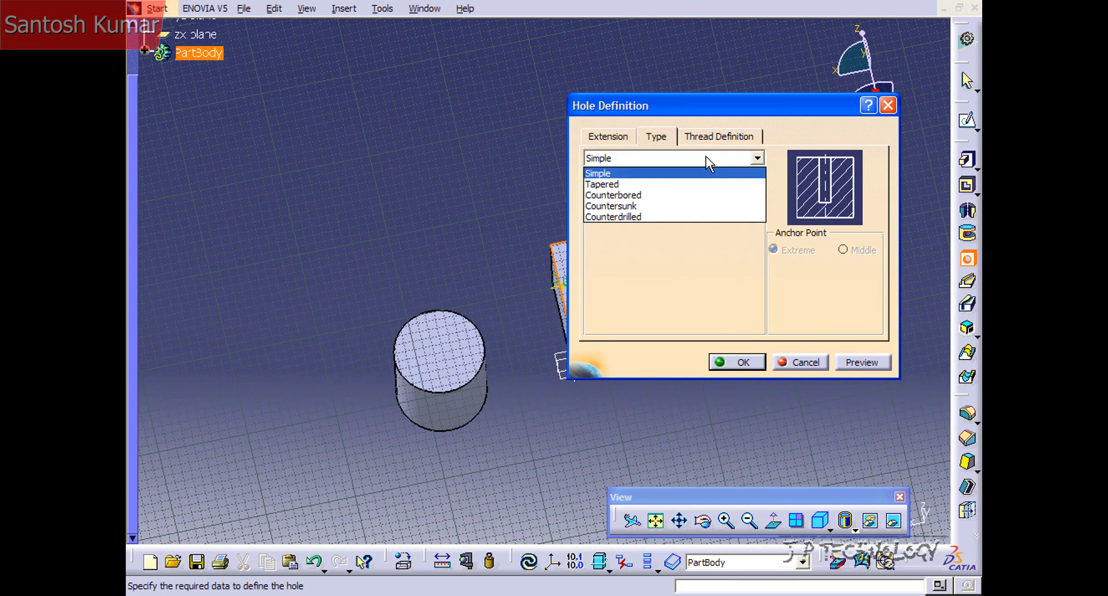
pyautogui.click(689, 188)
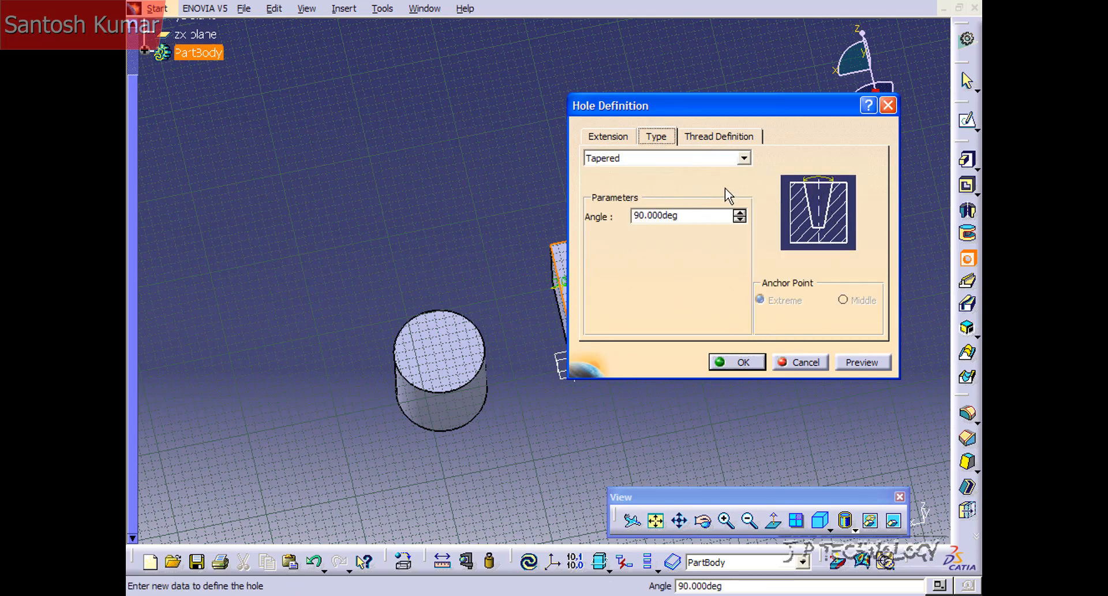
pyautogui.click(745, 158)
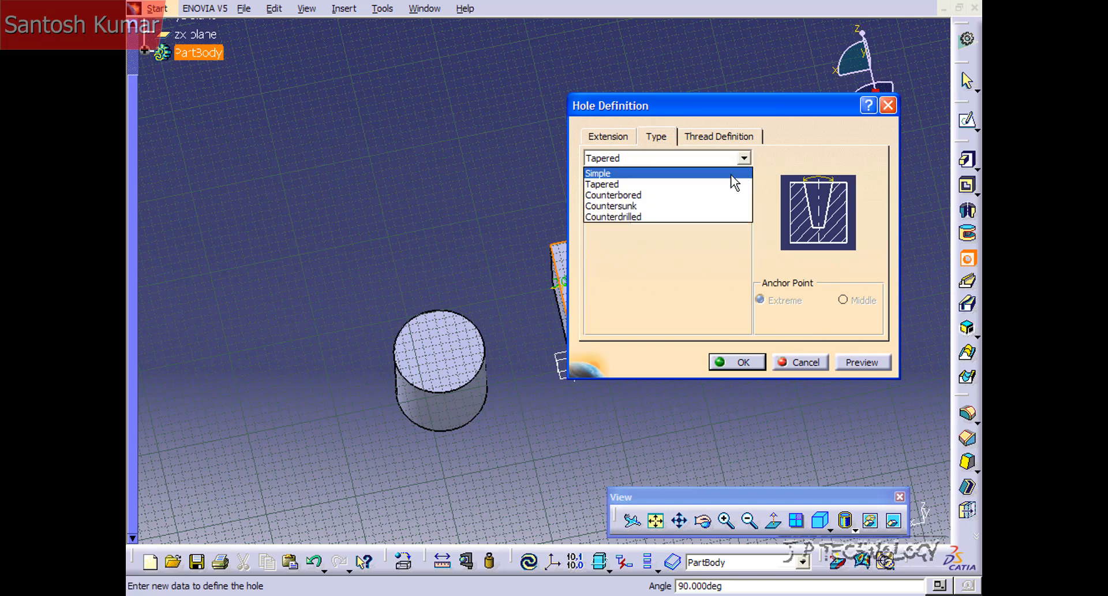
pyautogui.click(712, 195)
pyautogui.click(762, 158)
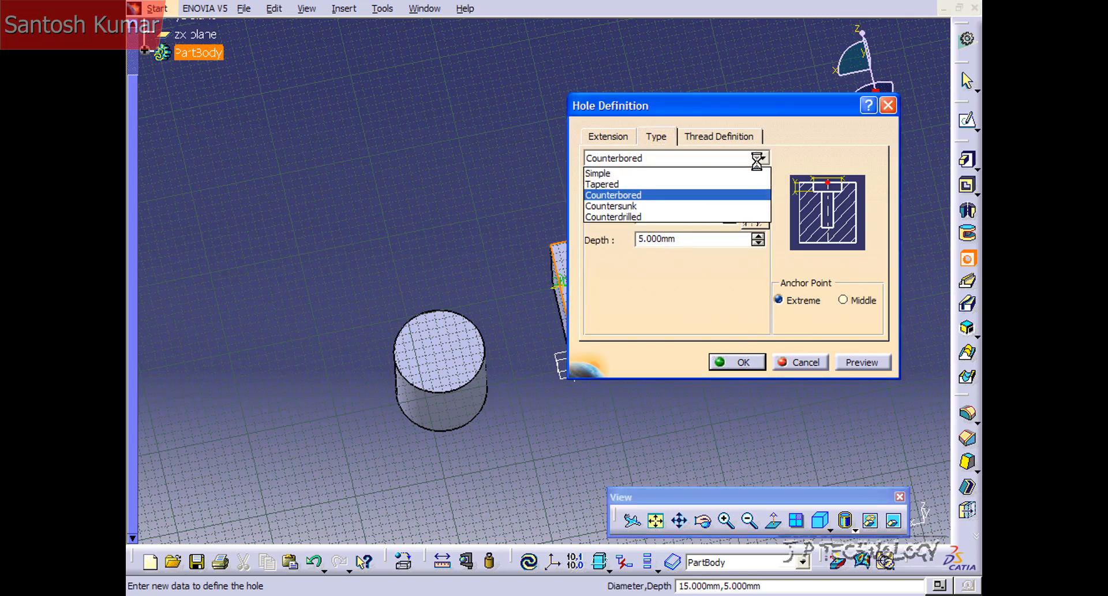
pyautogui.click(728, 205)
pyautogui.click(745, 158)
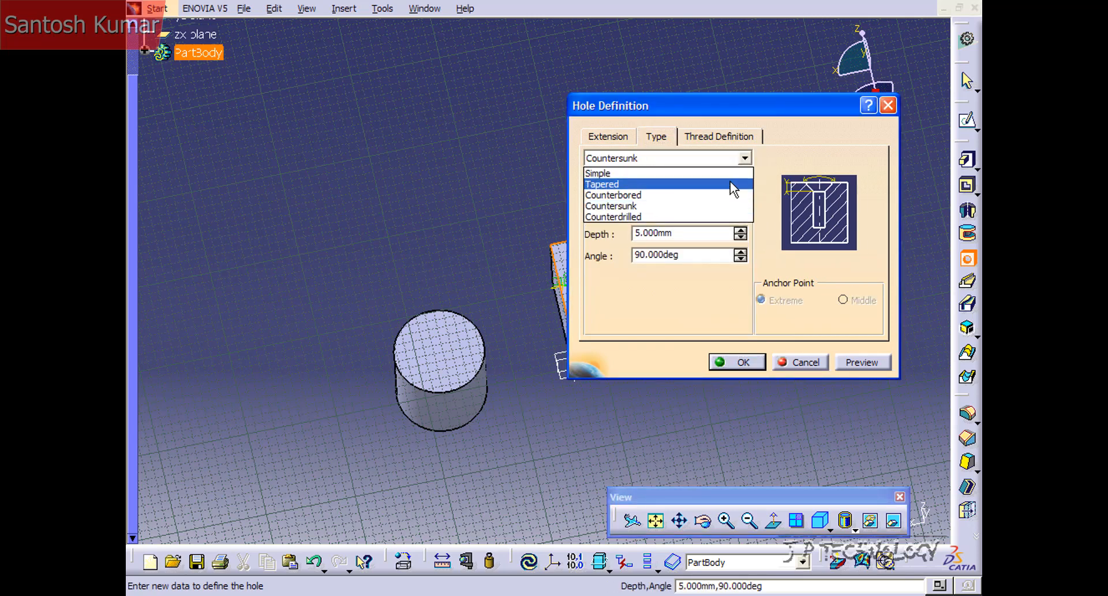
pyautogui.click(701, 214)
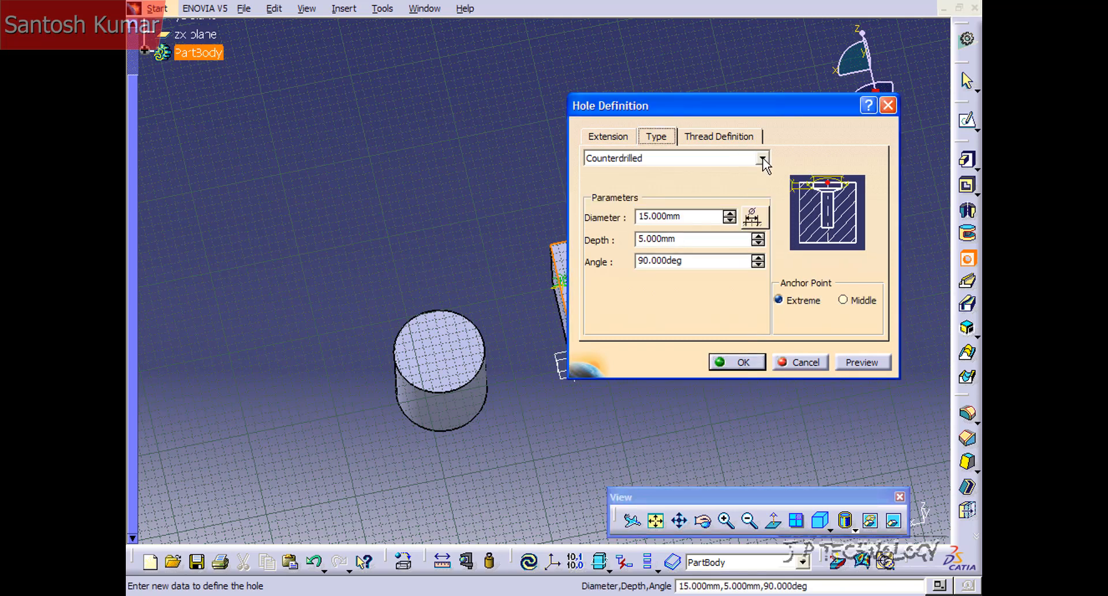
pyautogui.click(763, 158)
pyautogui.click(733, 173)
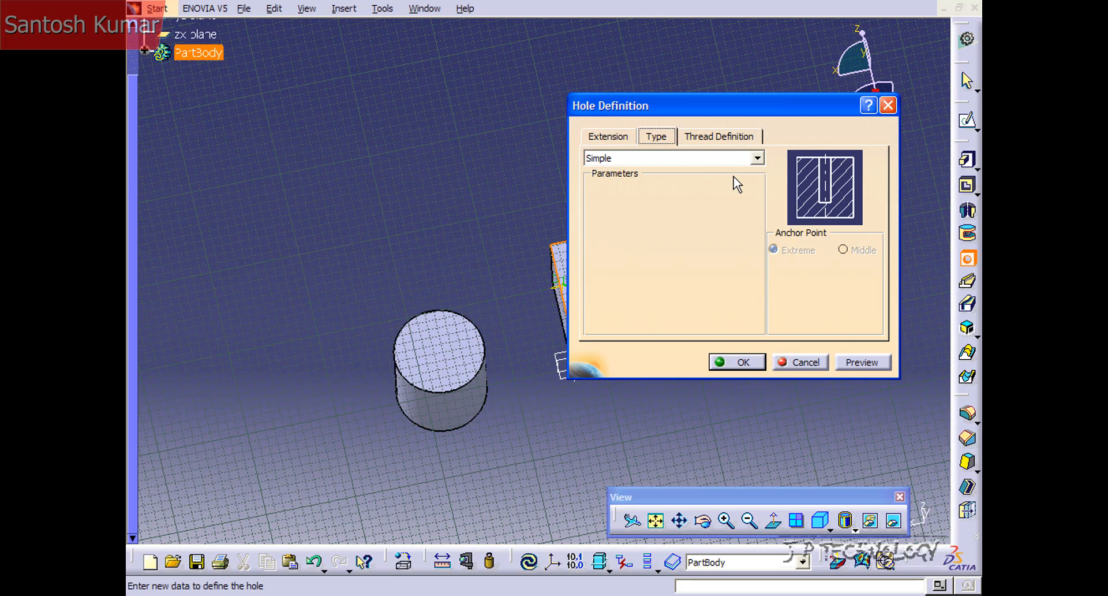
# Try the Threaded option in the hole's thread definition, switch it off again, and return to the extension settings
pyautogui.click(708, 142)
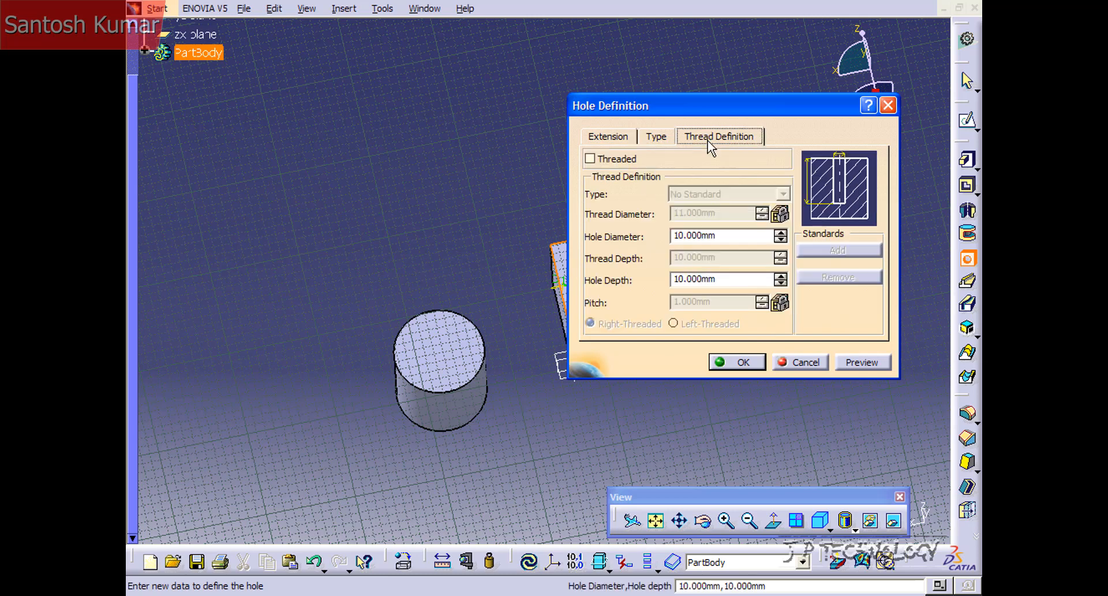
pyautogui.click(606, 158)
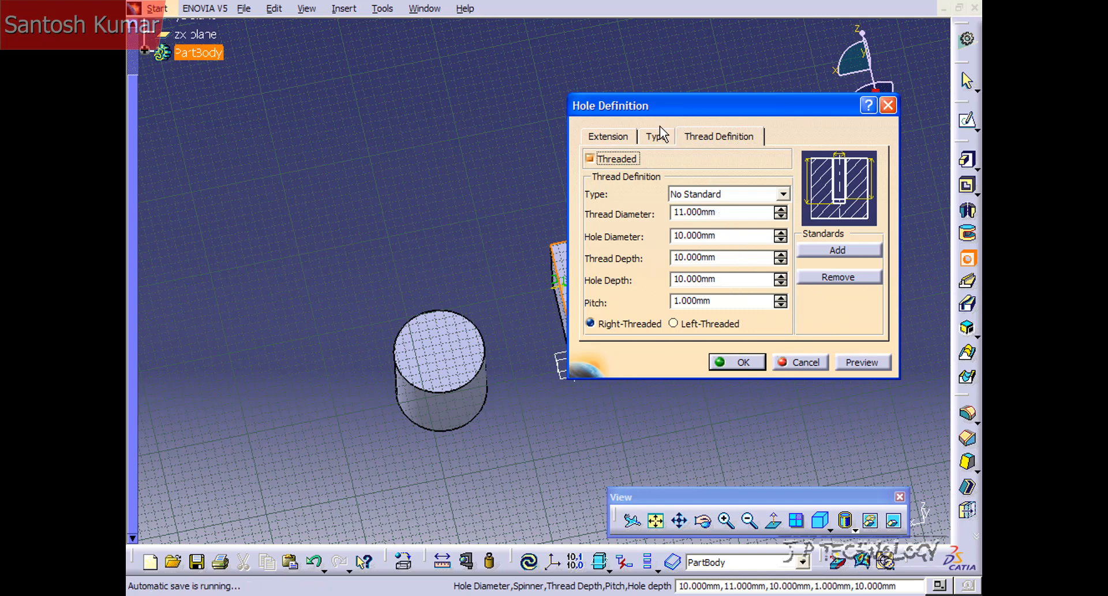
pyautogui.click(613, 160)
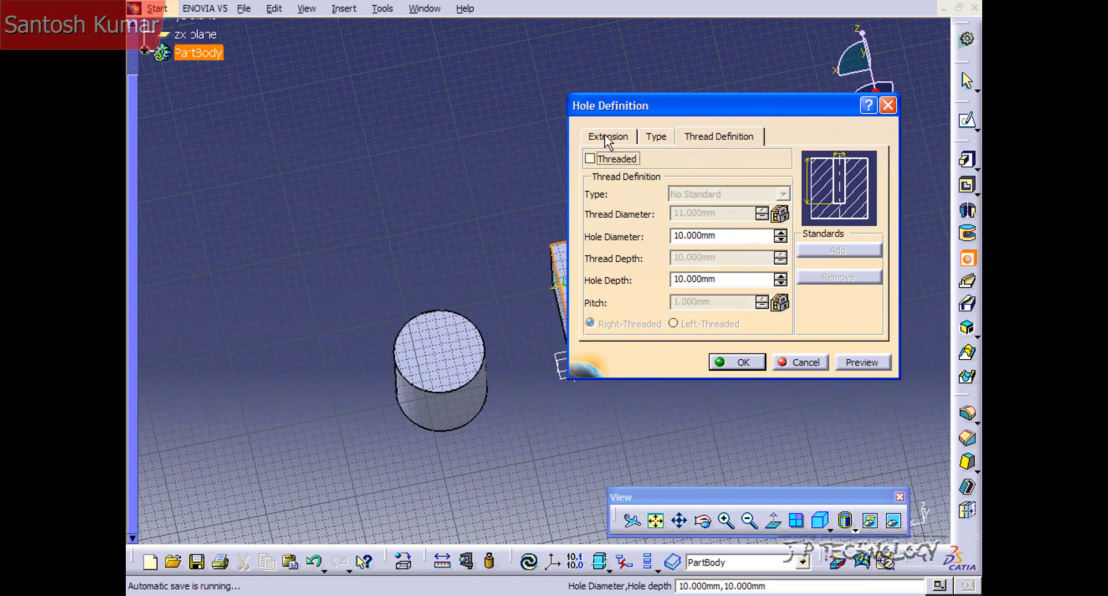
pyautogui.click(605, 134)
# Open the hole's positioning sketch and move the centre point about 35.4 mm left of and 6.6 mm below the sketch origin
pyautogui.moveTo(445, 235); pyautogui.dragTo(303, 253, button='middle')
pyautogui.moveTo(406, 331); pyautogui.dragTo(379, 202, button='middle')
pyautogui.moveTo(173, 254); pyautogui.dragTo(290, 142, button='middle')
pyautogui.moveTo(381, 247); pyautogui.dragTo(322, 306, button='middle')
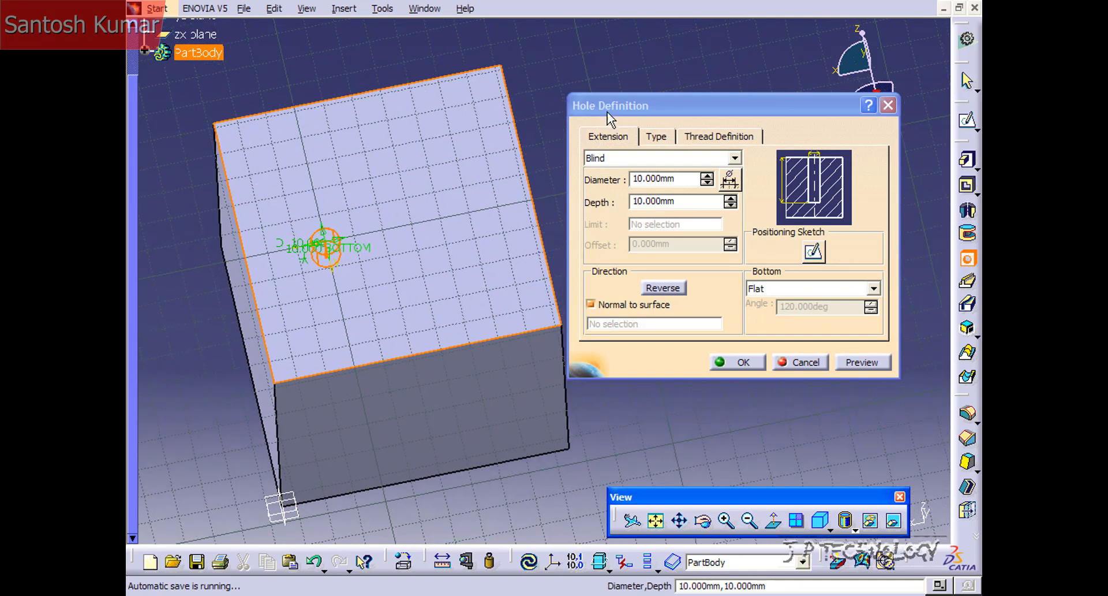
pyautogui.moveTo(607, 112); pyautogui.dragTo(650, 111)
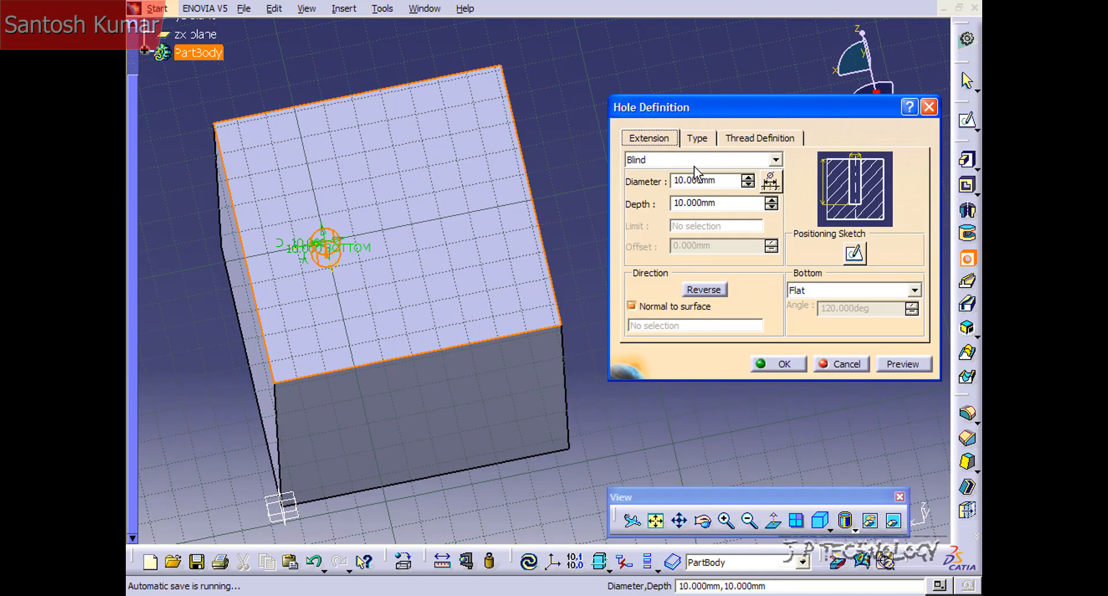
pyautogui.click(857, 254)
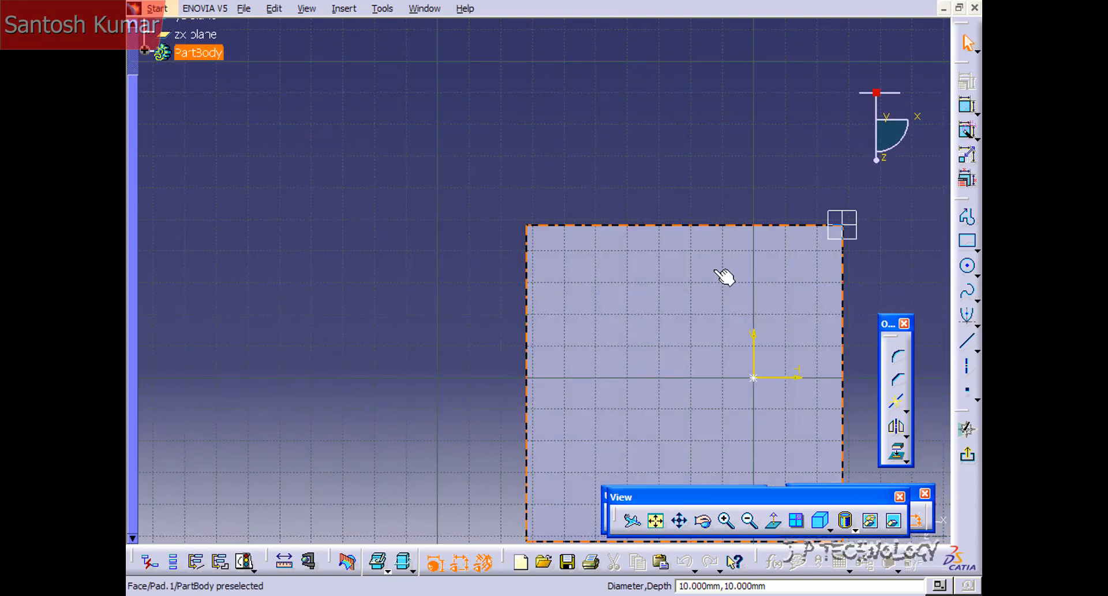
pyautogui.moveTo(689, 284); pyautogui.dragTo(646, 156, button='middle')
pyautogui.moveTo(680, 252); pyautogui.dragTo(655, 223, button='middle')
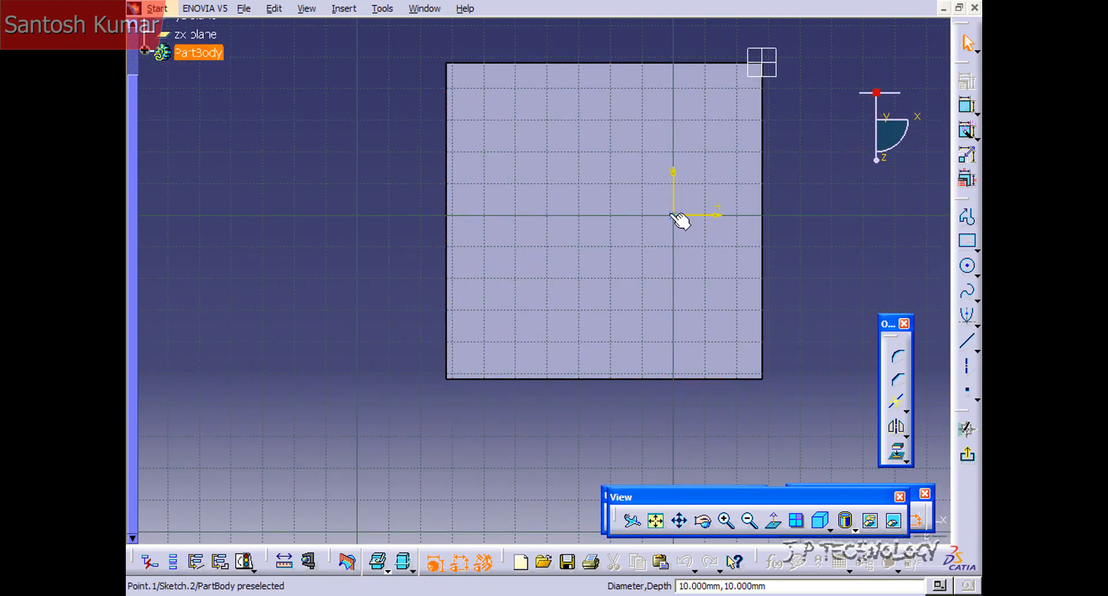
pyautogui.moveTo(673, 215)
pyautogui.mouseDown()
pyautogui.moveTo(570, 298)
pyautogui.moveTo(562, 235)
pyautogui.mouseUp()
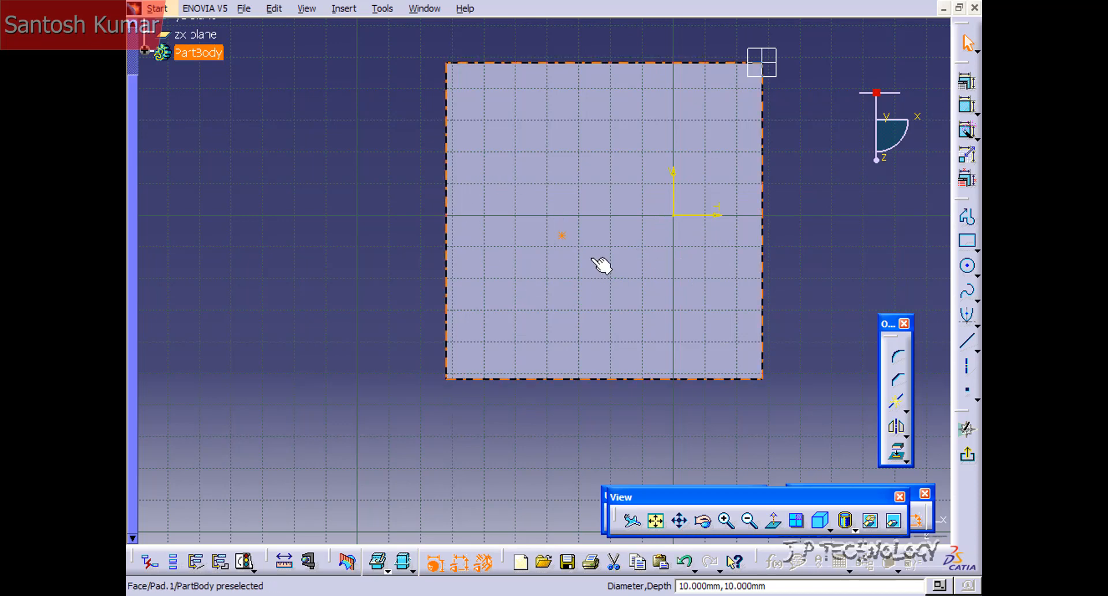
# Constrain the hole centre point's horizontal distance from the sketch's vertical axis to 20 mm
pyautogui.click(967, 110)
pyautogui.click(562, 235)
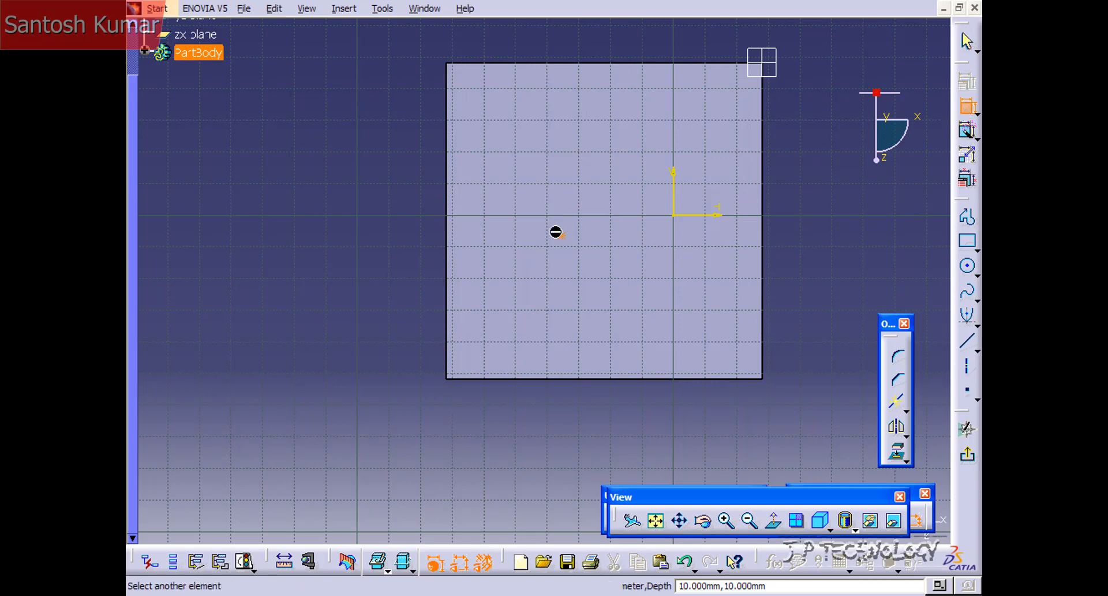
pyautogui.click(684, 212)
pyautogui.click(621, 159)
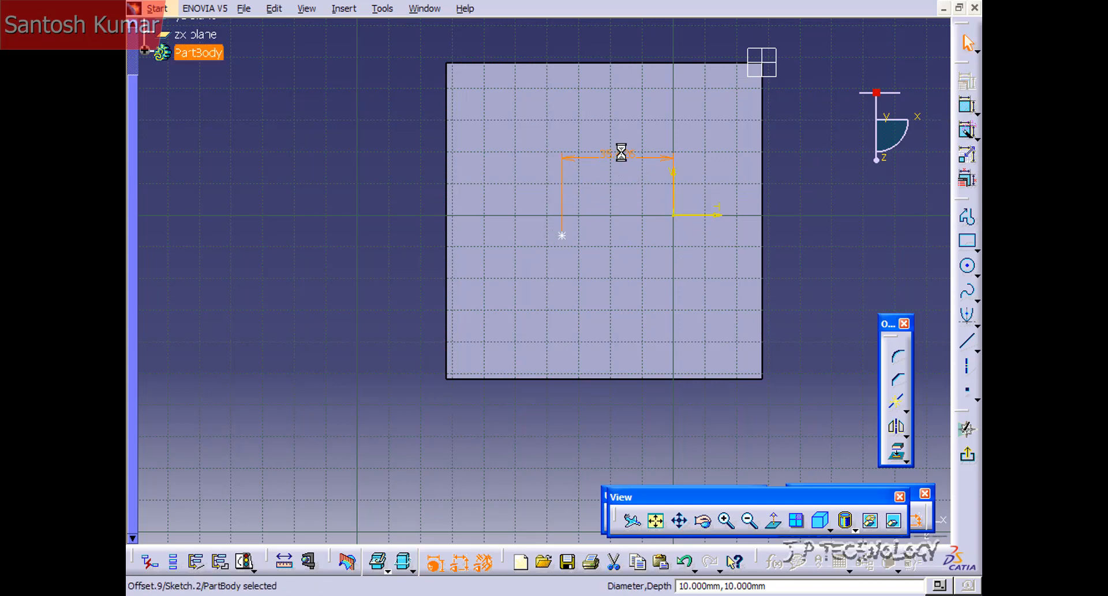
pyautogui.doubleClick(621, 152)
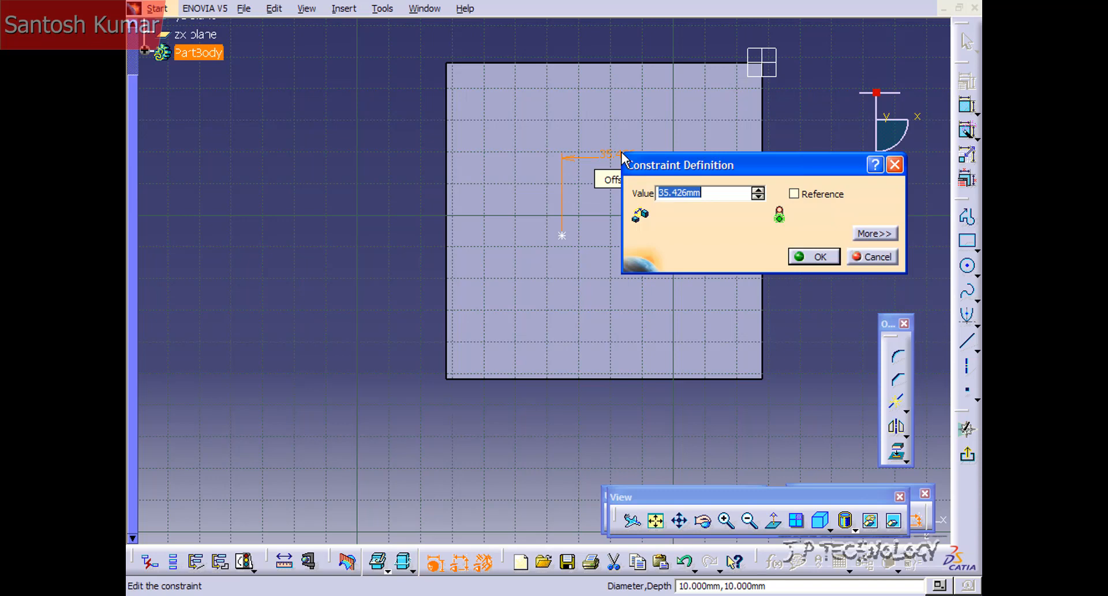
pyautogui.write('20')
pyautogui.press('Return')
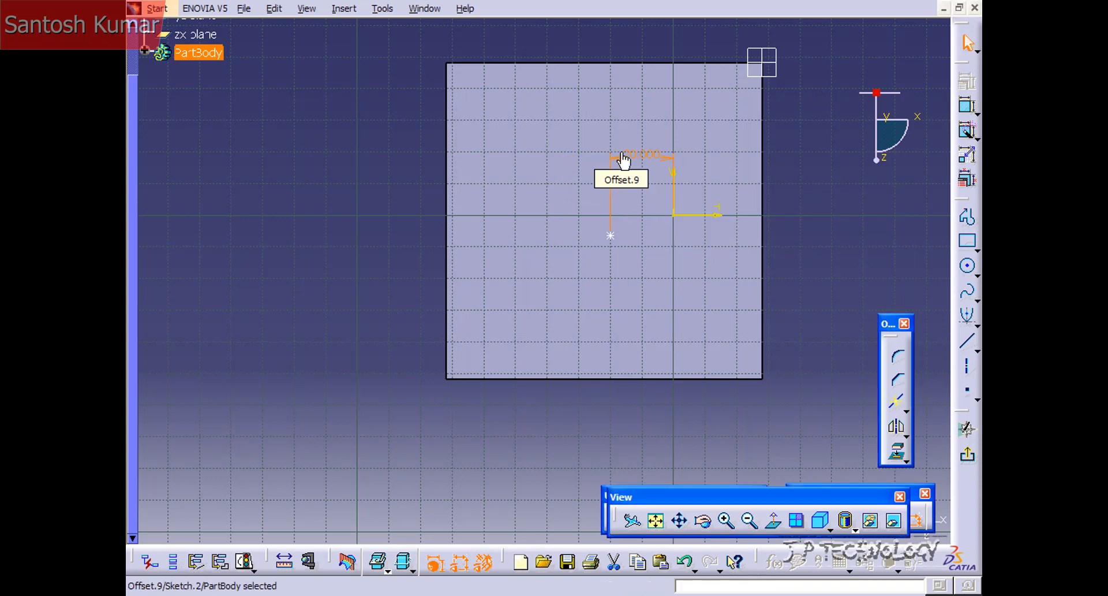
# Constrain the hole centre point's vertical distance from the sketch's horizontal axis to 20 mm
pyautogui.click(691, 215)
pyautogui.click(610, 235)
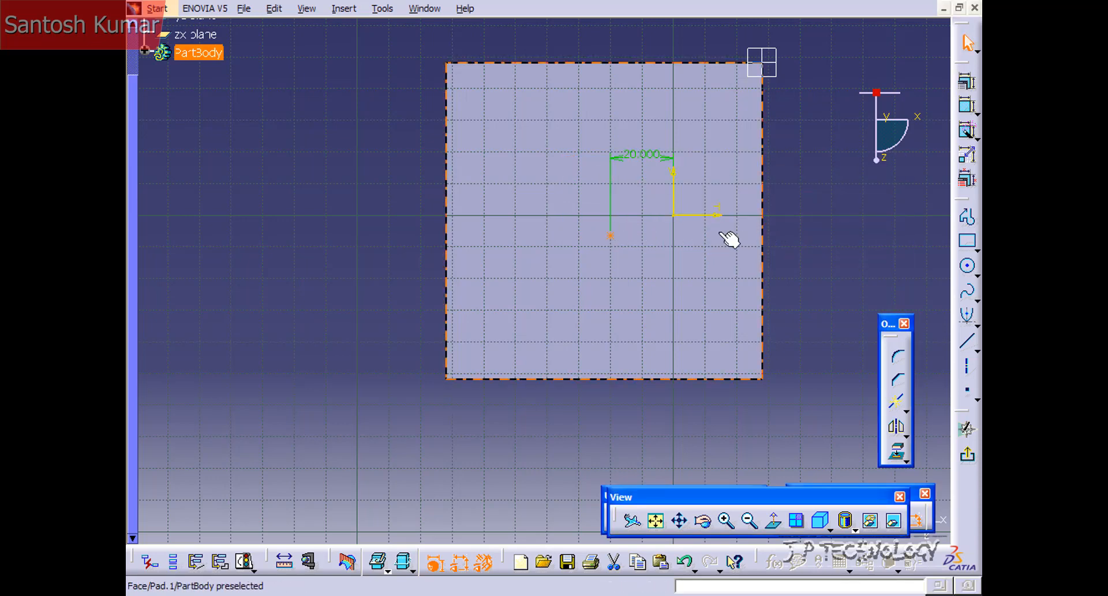
pyautogui.click(967, 106)
pyautogui.click(685, 216)
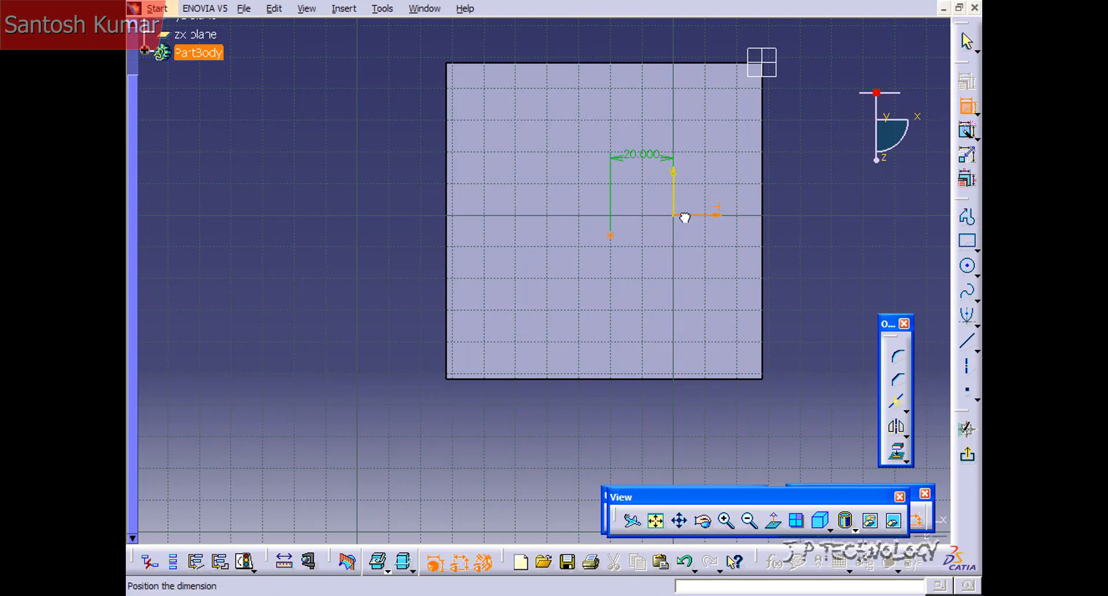
pyautogui.click(830, 240)
pyautogui.doubleClick(824, 231)
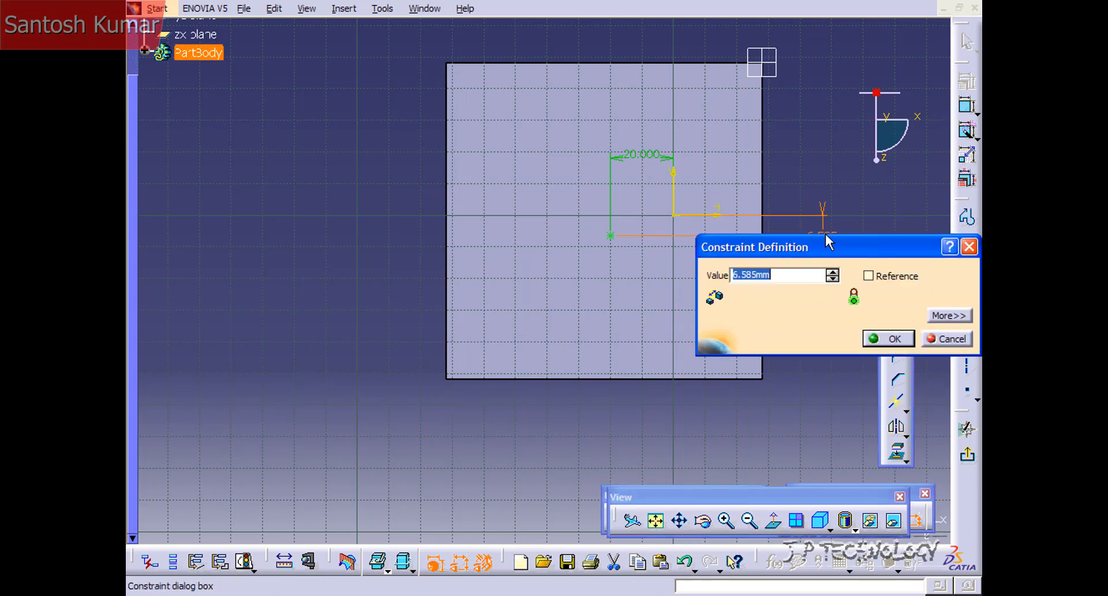
pyautogui.write('20')
pyautogui.press('Return')
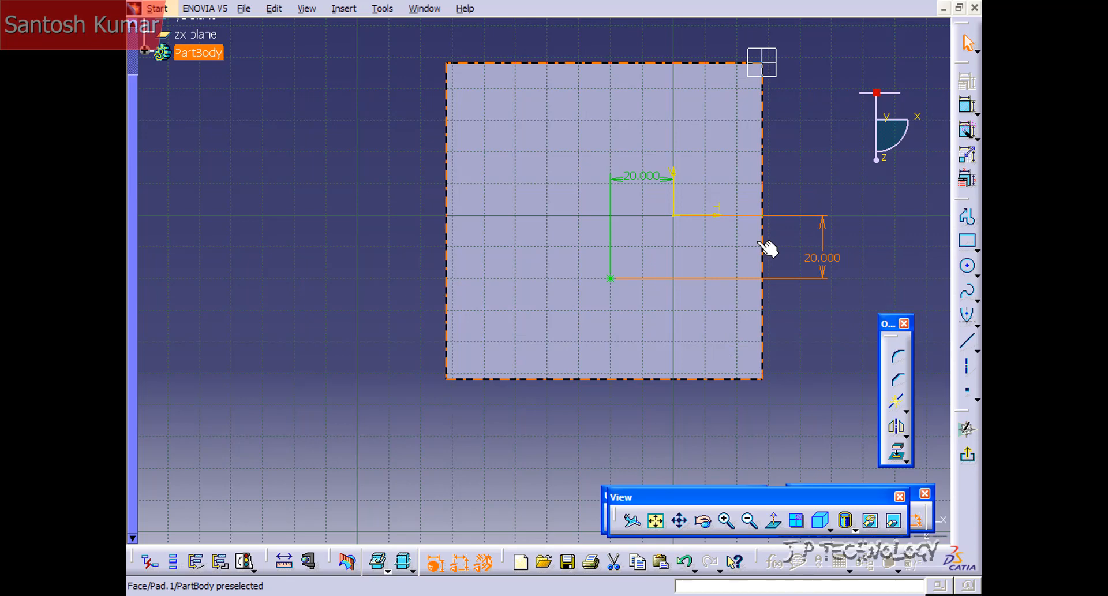
# Exit the hole's positioning sketch, try the V-Bottom option, and return the hole bottom to Flat
pyautogui.click(970, 458)
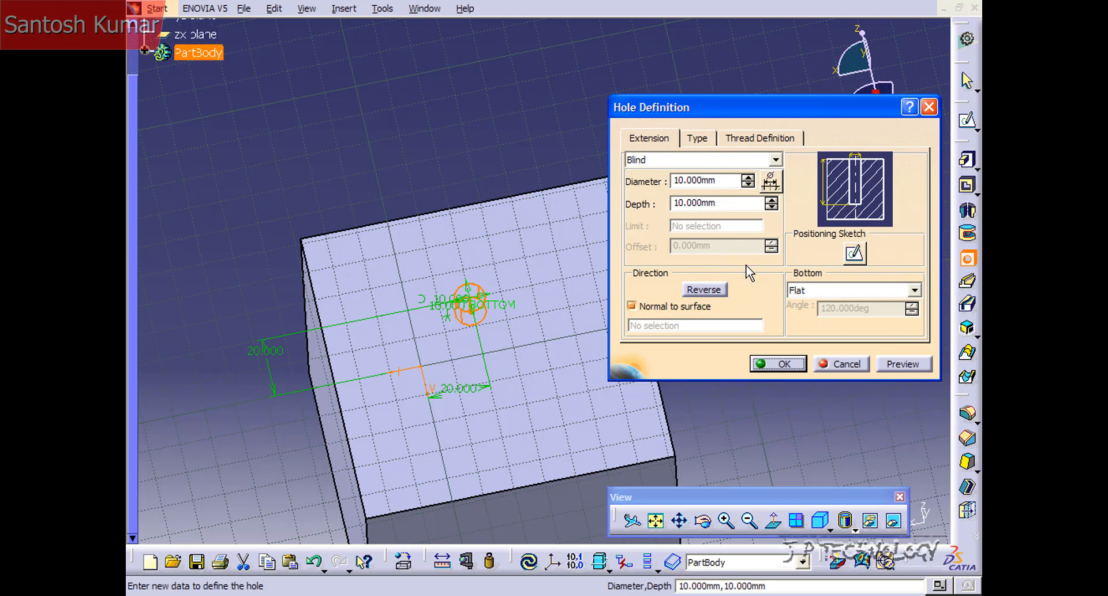
pyautogui.click(916, 290)
pyautogui.click(852, 315)
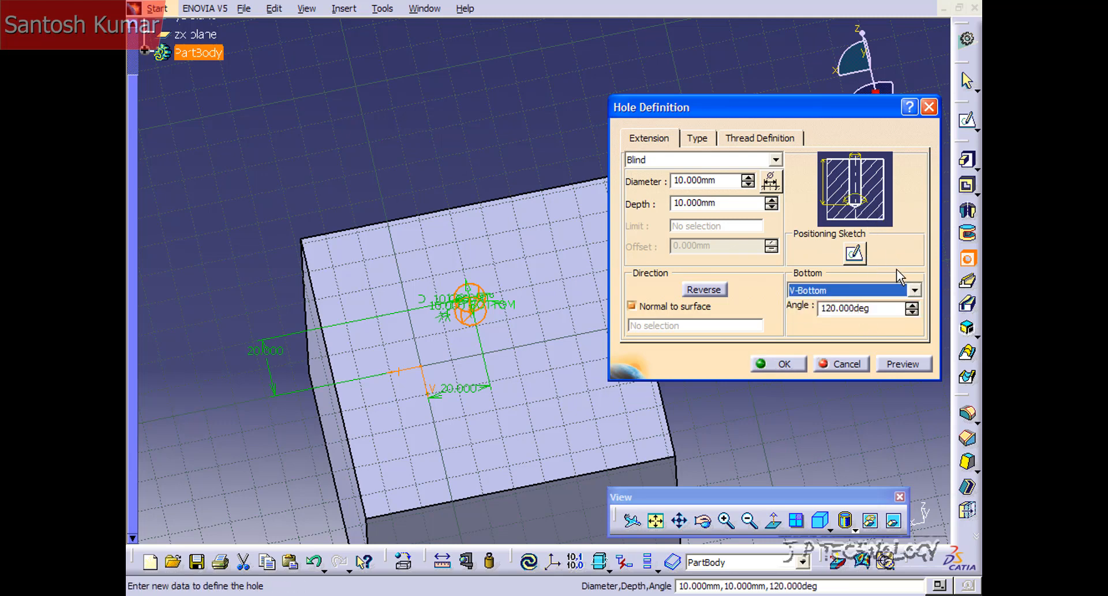
pyautogui.click(914, 290)
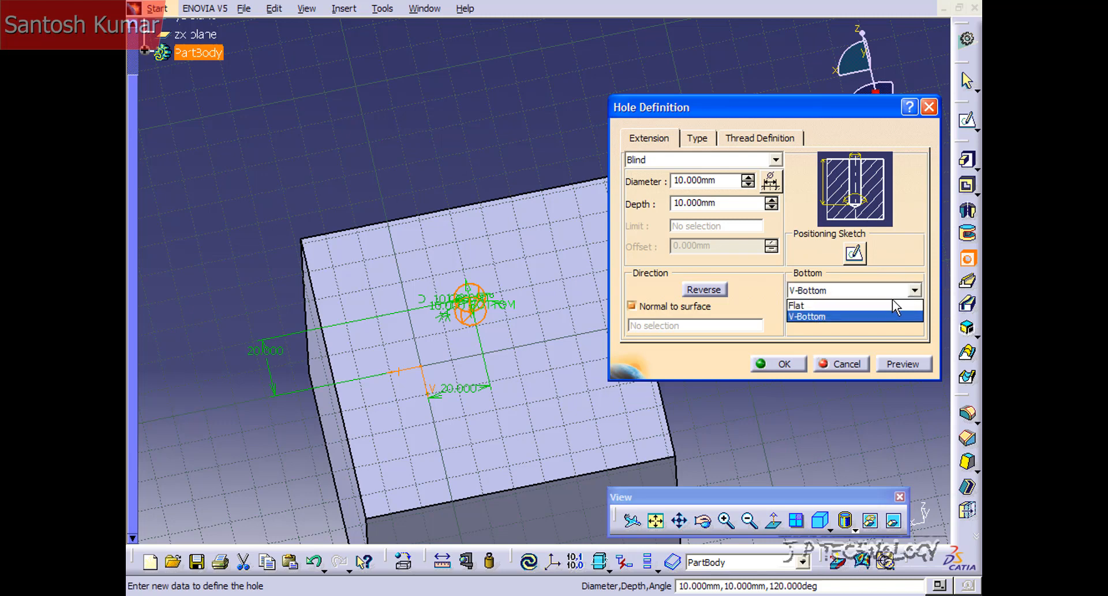
pyautogui.click(803, 300)
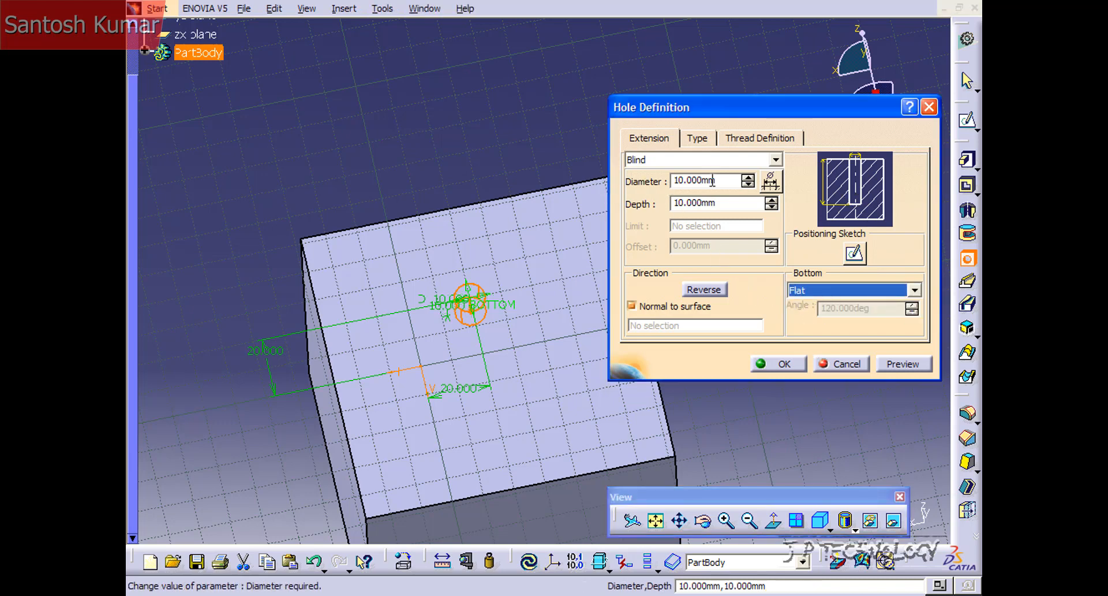
# Set the blind hole's diameter to 20 mm and depth to 50 mm, and create the hole
pyautogui.moveTo(718, 180); pyautogui.dragTo(627, 174)
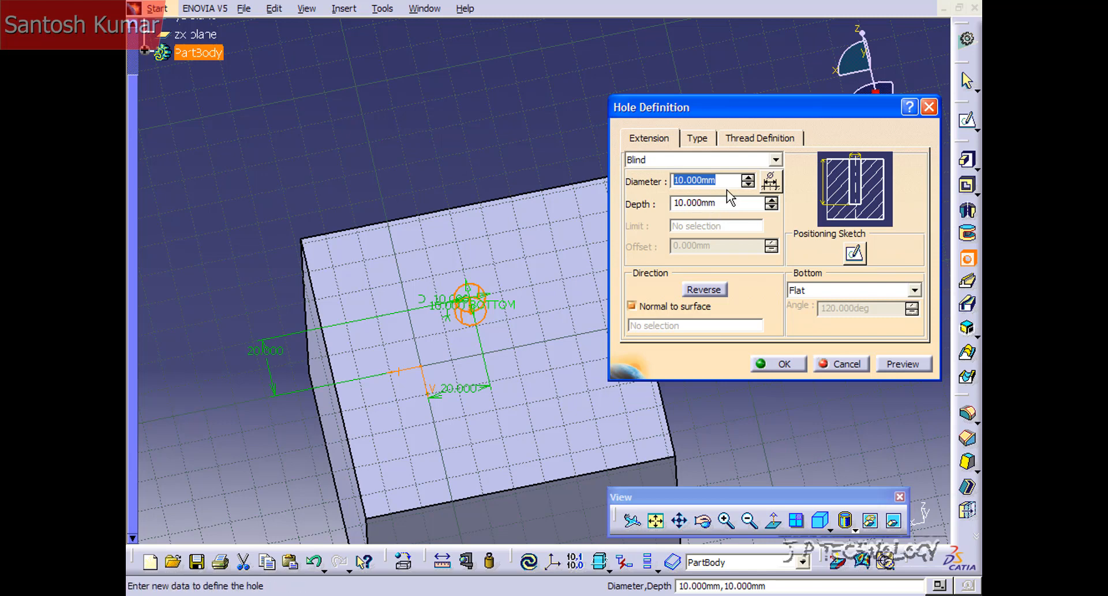
pyautogui.write('20')
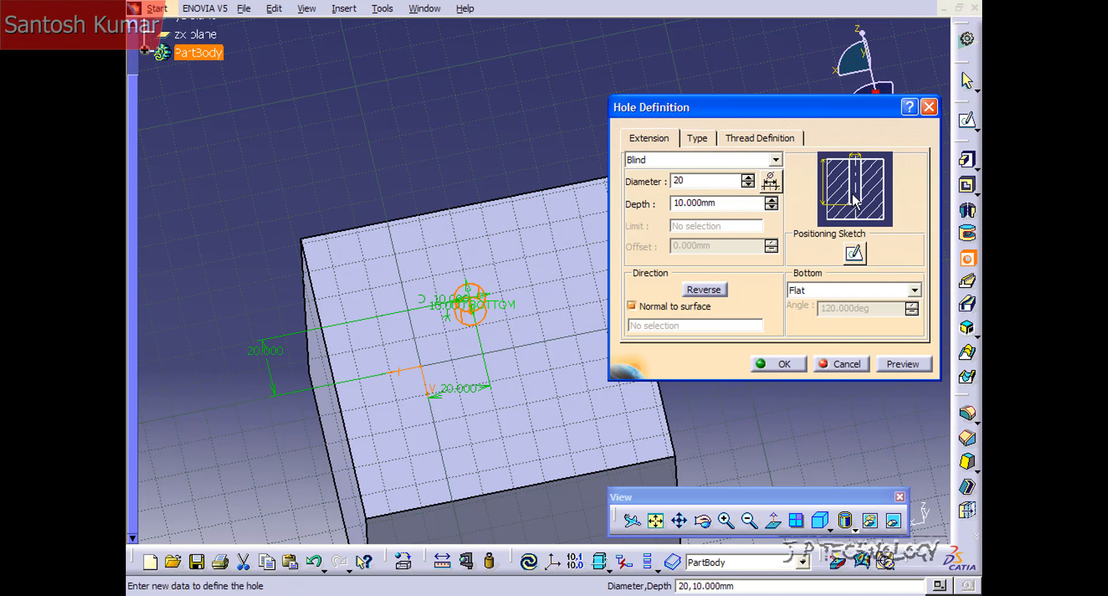
pyautogui.click(758, 204)
pyautogui.moveTo(734, 205); pyautogui.dragTo(612, 213)
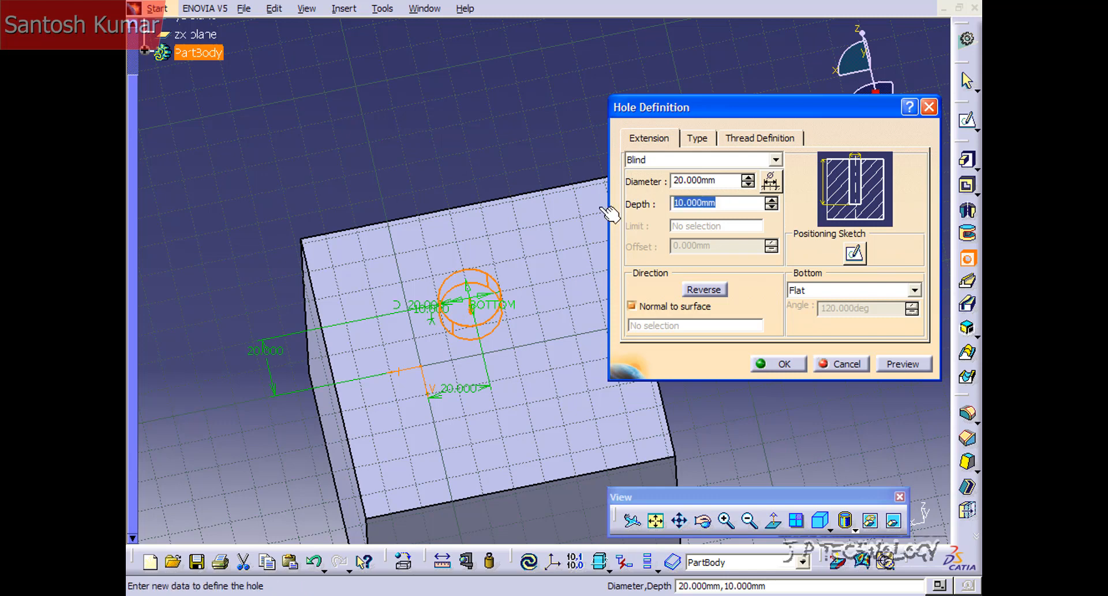
pyautogui.write('50')
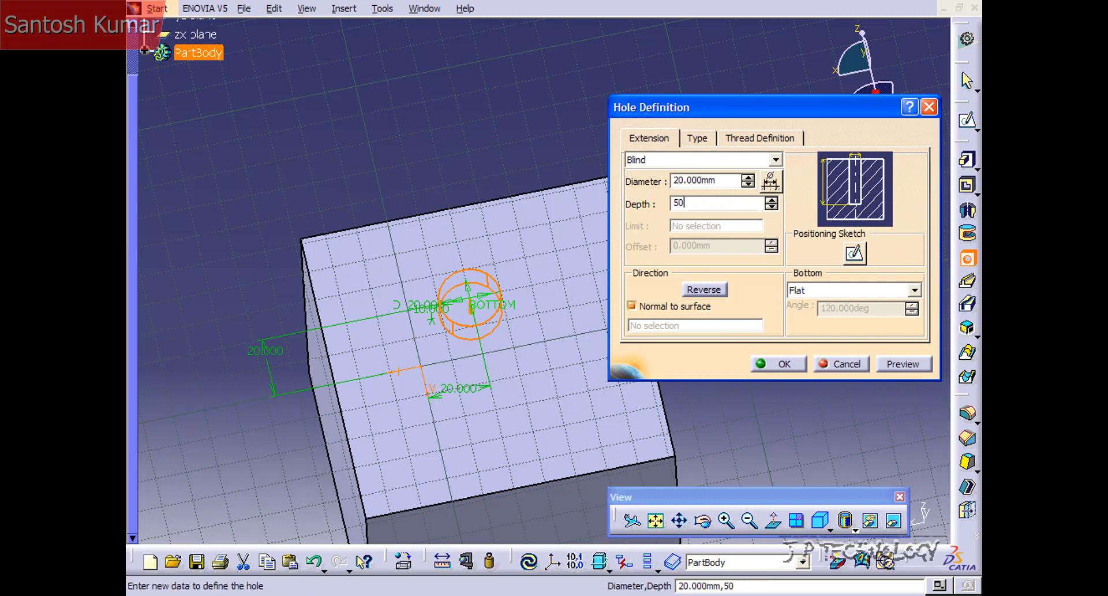
pyautogui.click(752, 361)
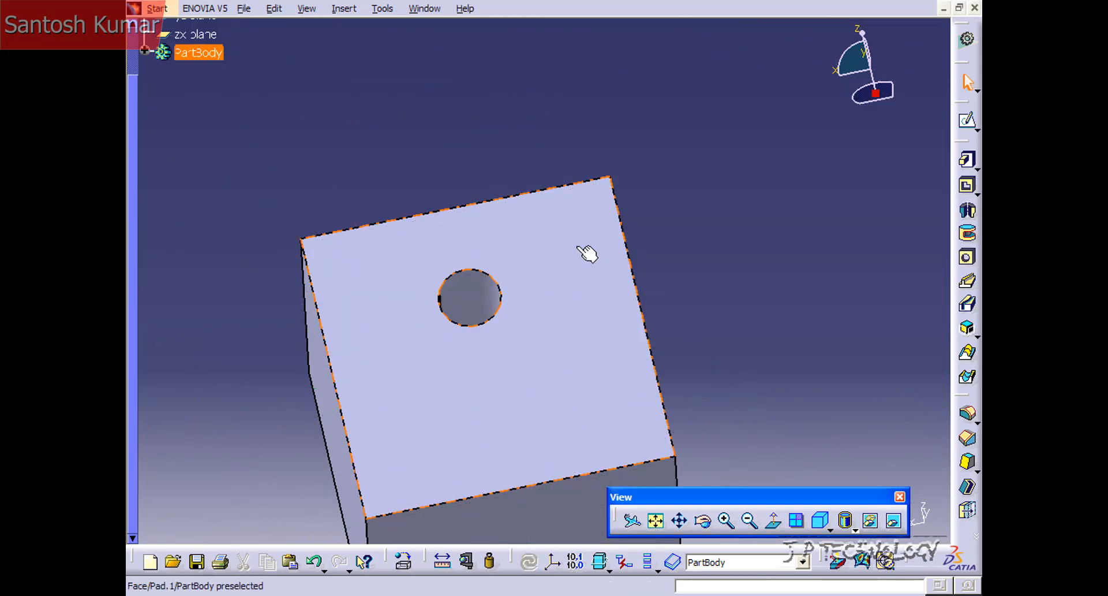
# Start a new hole on the cube's side face next to the drilled face and set its type to Tapered
pyautogui.moveTo(587, 250); pyautogui.dragTo(517, 388, button='middle')
pyautogui.click(514, 426)
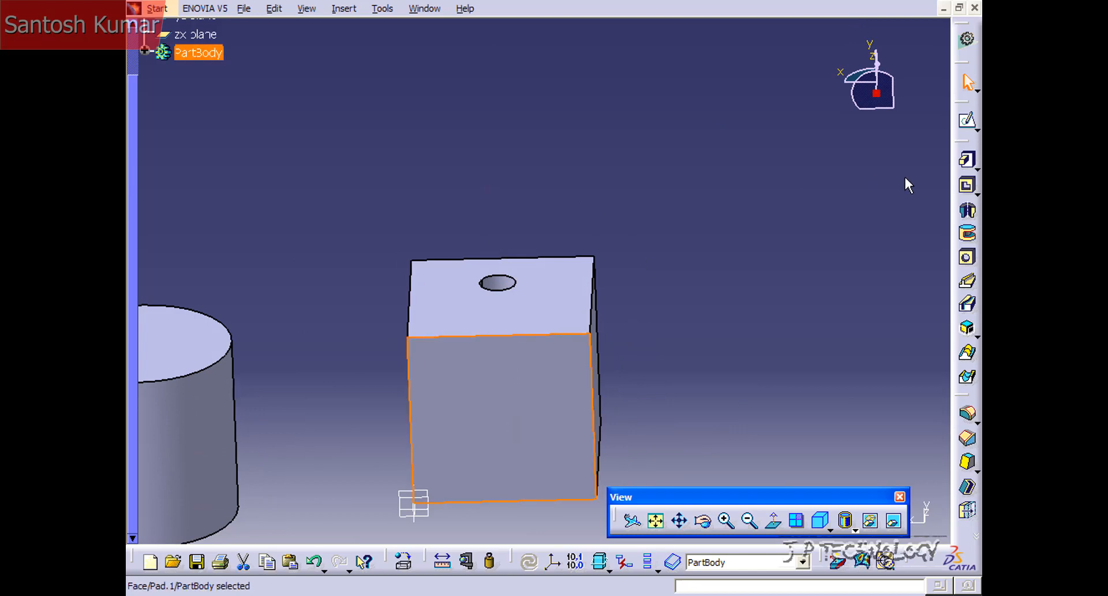
pyautogui.click(967, 257)
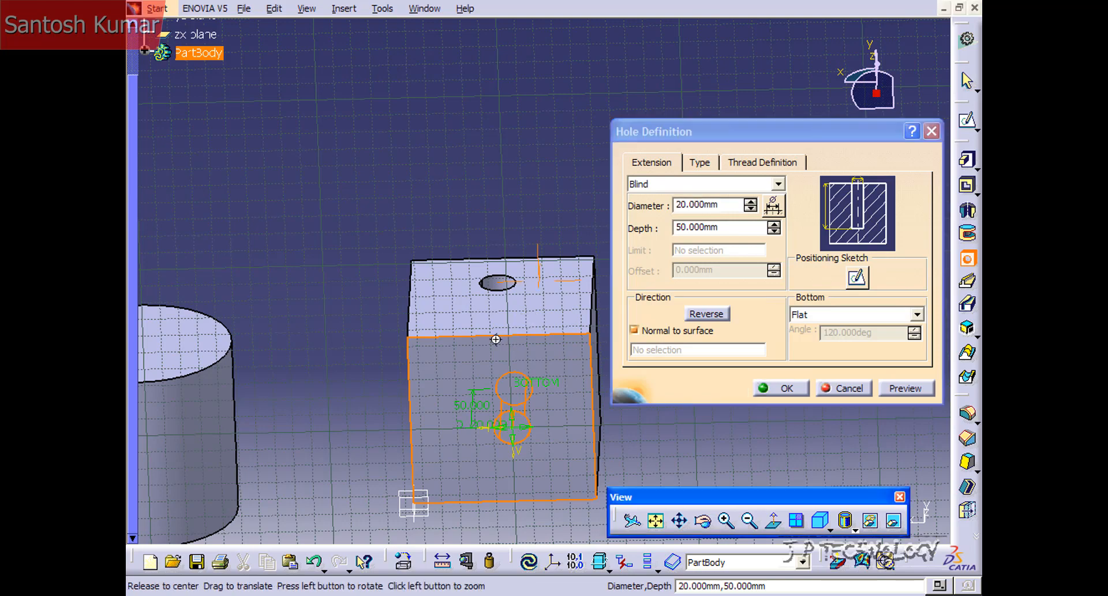
pyautogui.moveTo(496, 339); pyautogui.dragTo(506, 236, button='middle')
pyautogui.click(698, 164)
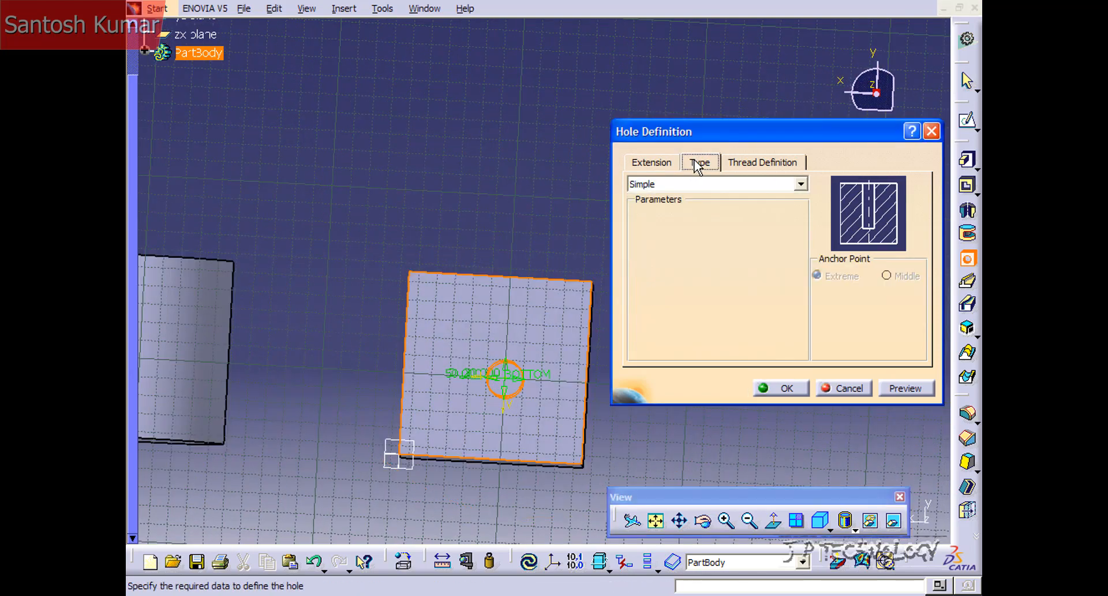
pyautogui.click(697, 185)
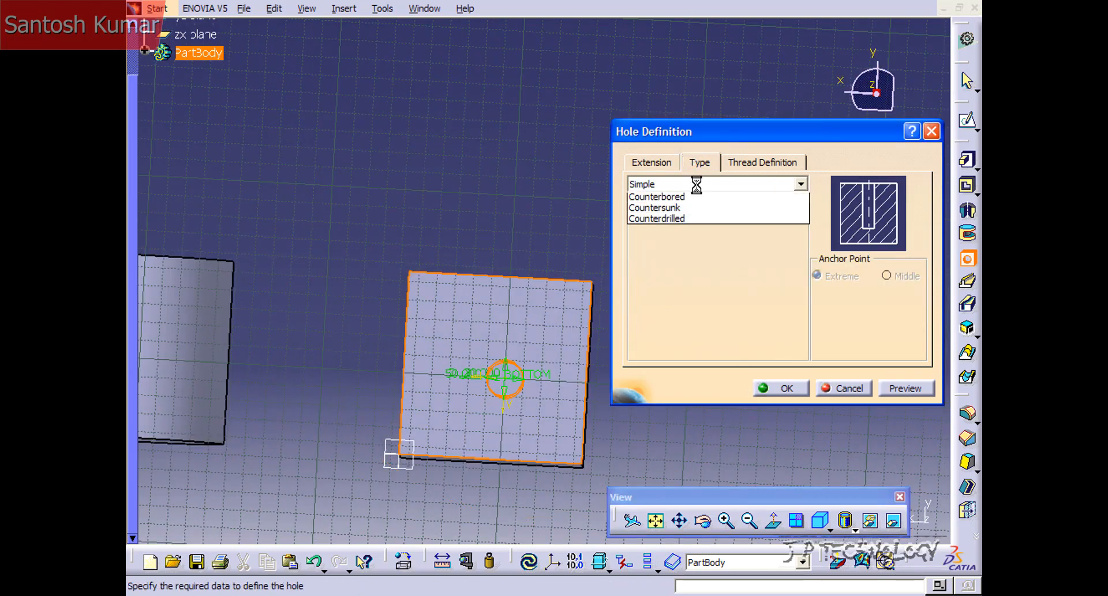
pyautogui.click(678, 210)
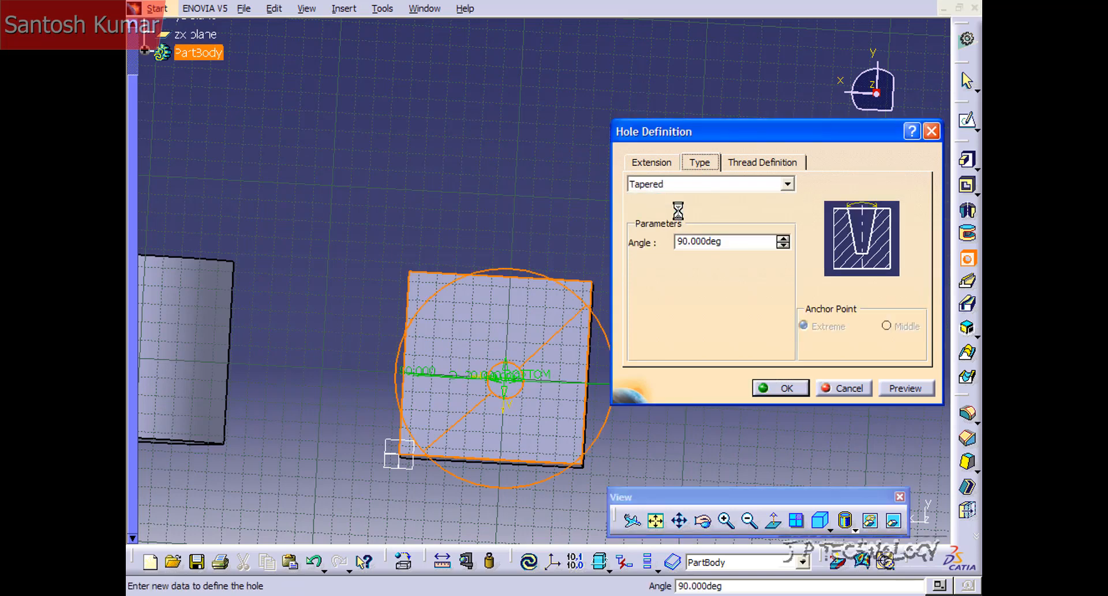
# Set the tapered hole's angle to 50 degrees
pyautogui.doubleClick(732, 241)
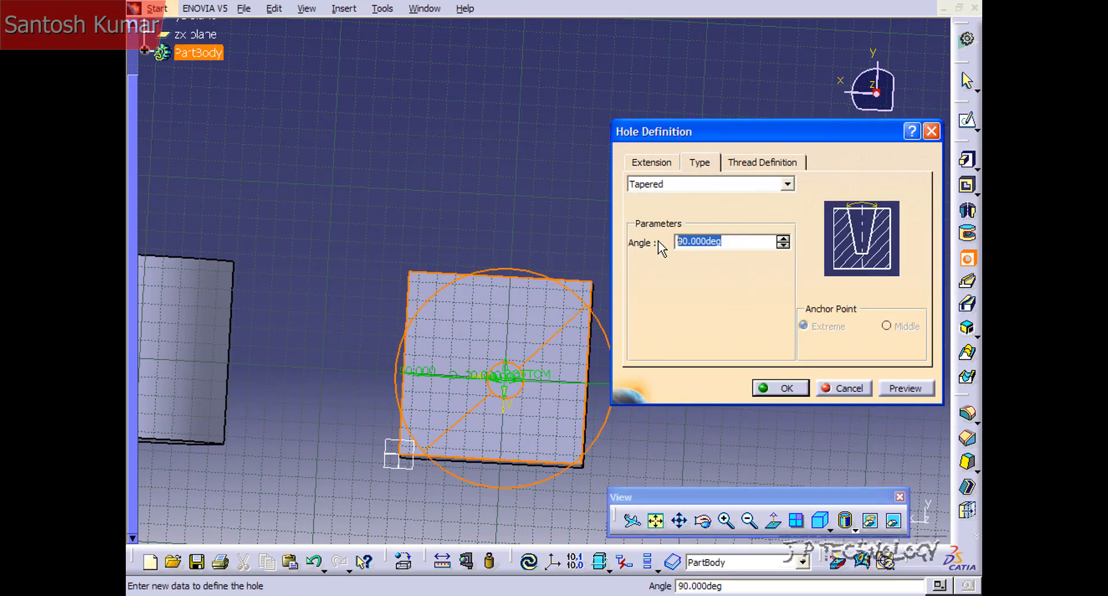
pyautogui.click(786, 239)
pyautogui.click(786, 239)
pyautogui.click(787, 239)
pyautogui.click(786, 239)
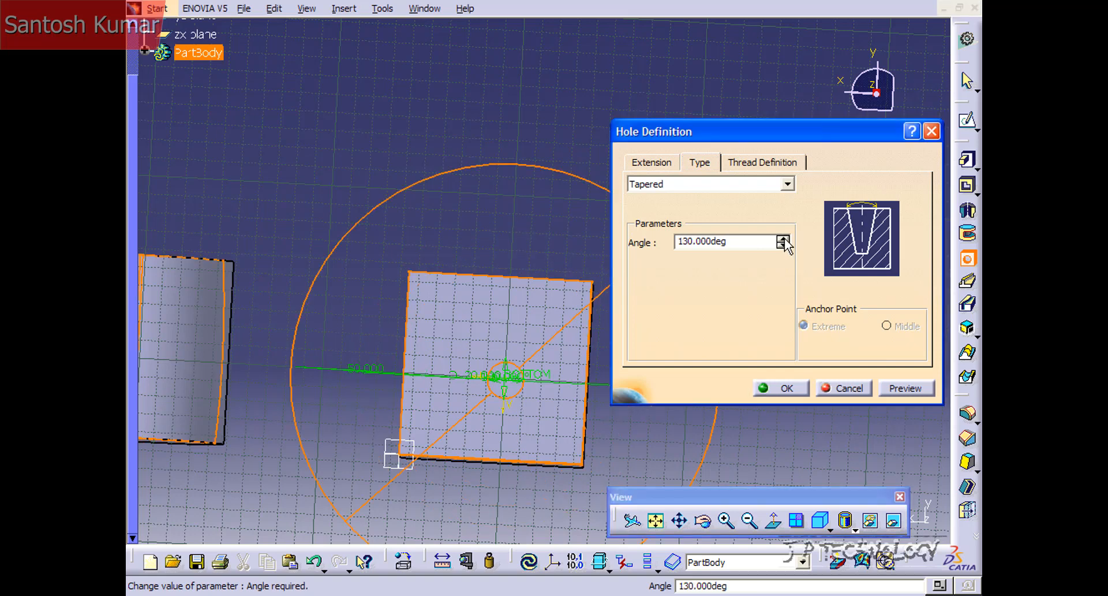
pyautogui.click(786, 239)
pyautogui.click(786, 239)
pyautogui.click(783, 246)
pyautogui.click(784, 245)
pyautogui.click(783, 246)
pyautogui.click(784, 245)
pyautogui.click(784, 246)
pyautogui.click(784, 245)
pyautogui.click(783, 246)
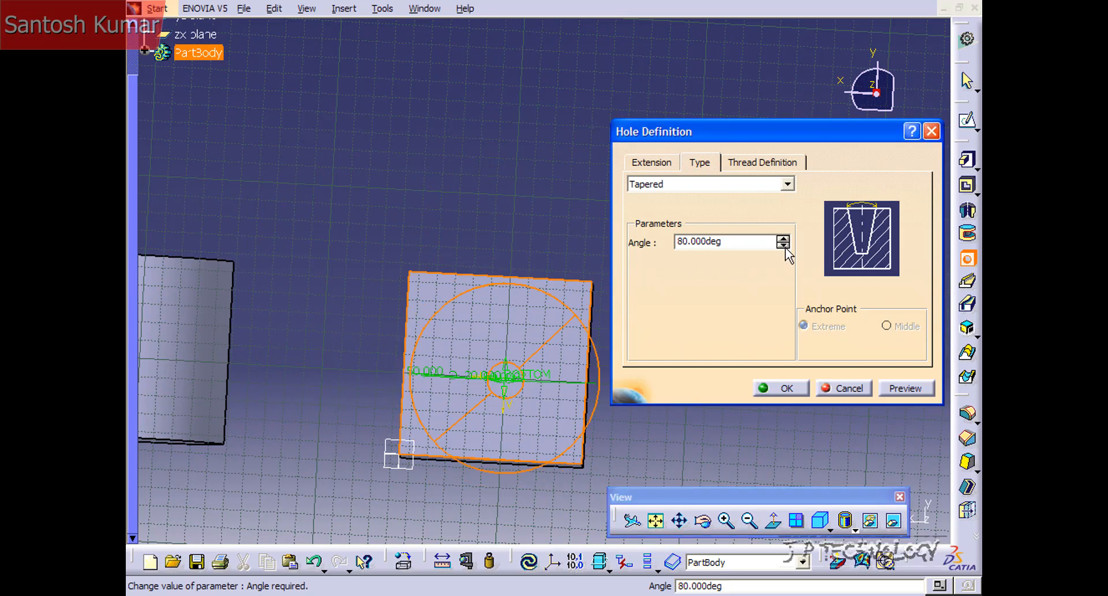
pyautogui.click(783, 246)
pyautogui.click(783, 245)
pyautogui.click(783, 246)
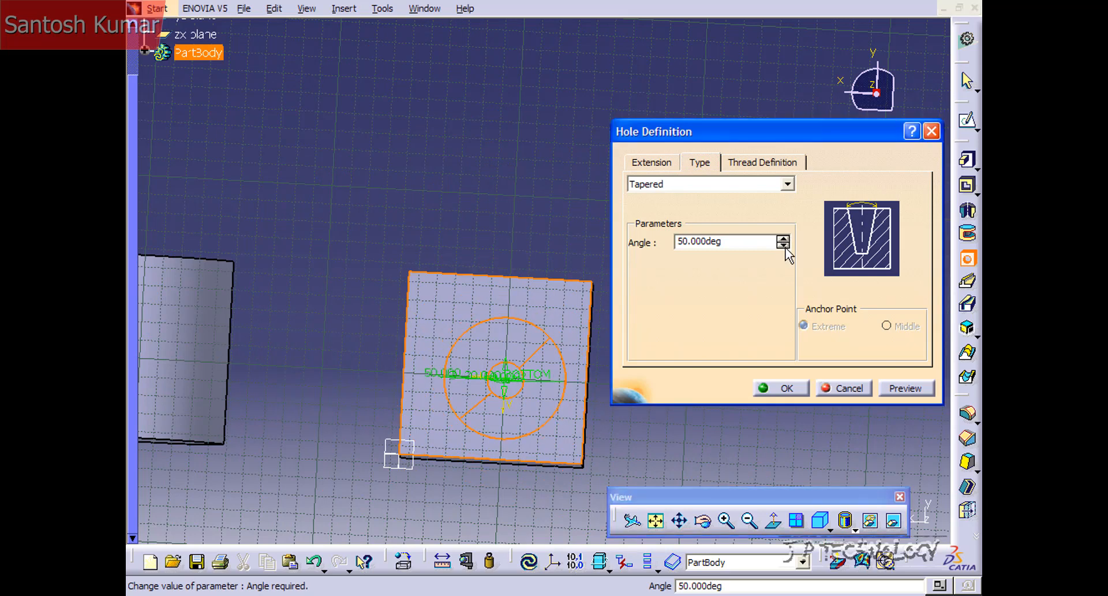
# Set the tapered hole's diameter to 10 mm and depth to 20 mm, and create the hole
pyautogui.click(652, 163)
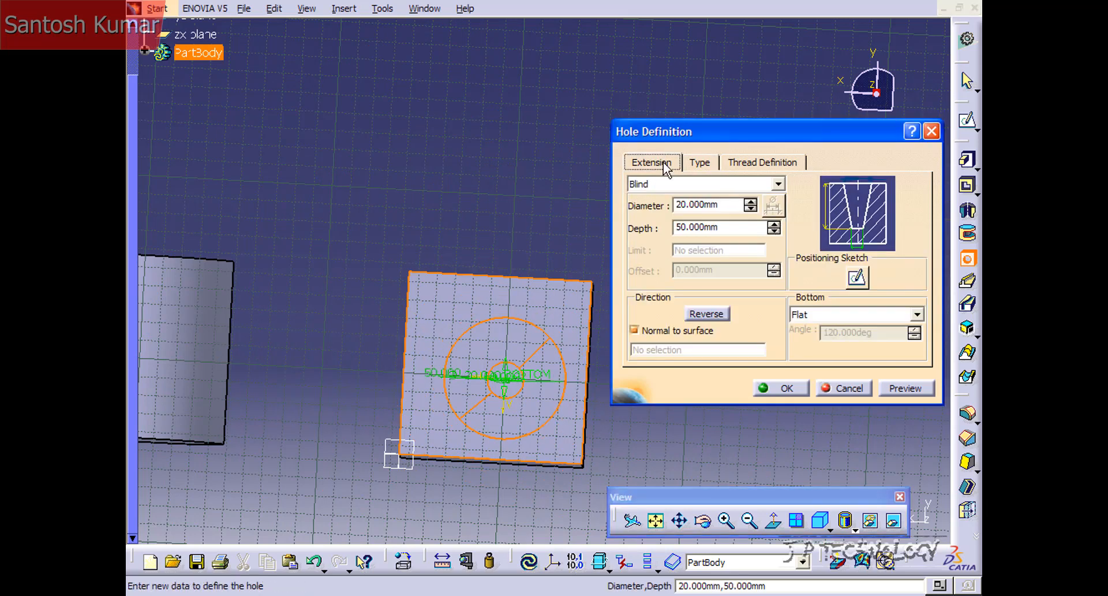
pyautogui.moveTo(735, 206); pyautogui.dragTo(665, 203)
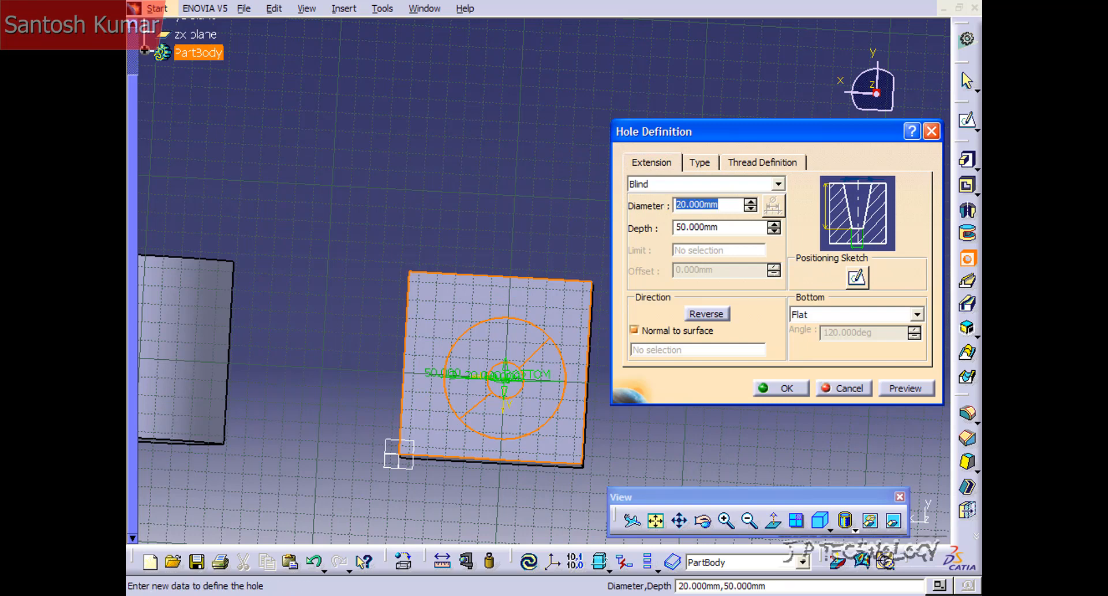
pyautogui.write('10')
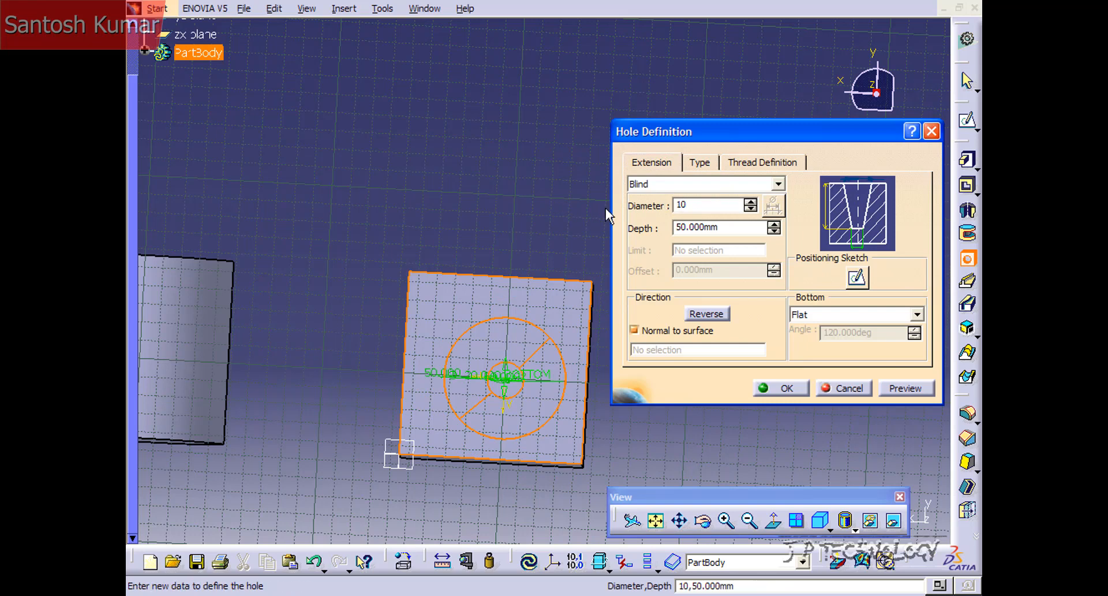
pyautogui.click(734, 228)
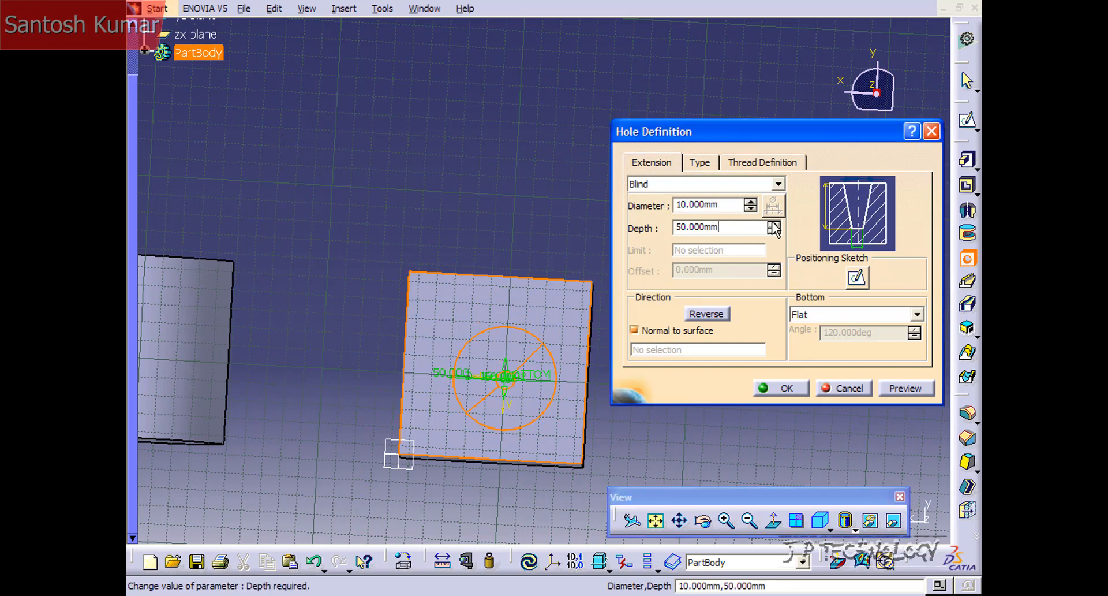
pyautogui.moveTo(737, 228); pyautogui.dragTo(626, 219)
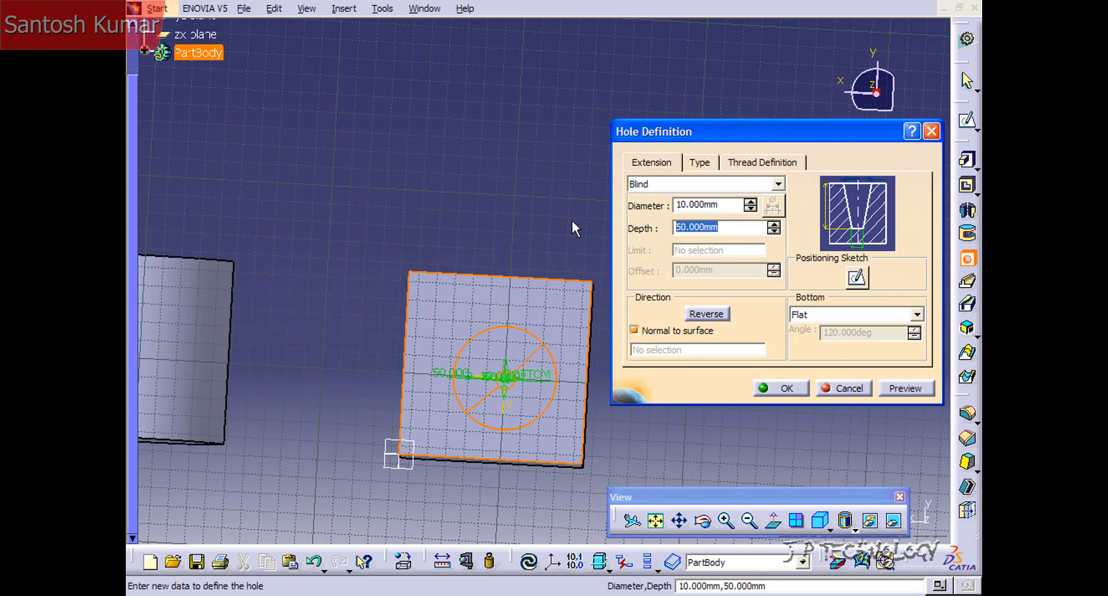
pyautogui.write('20')
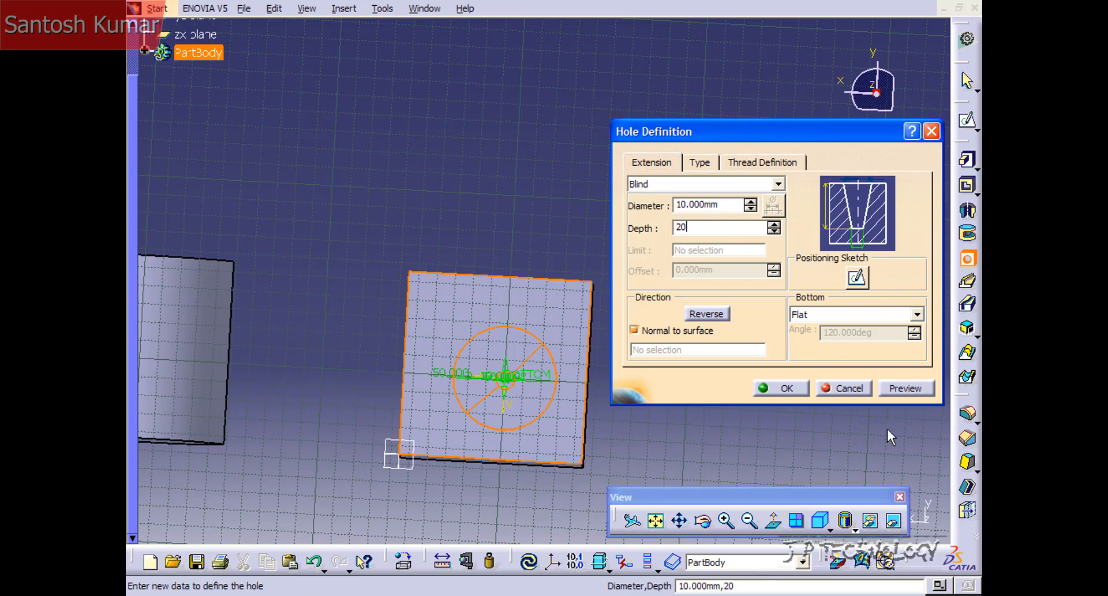
pyautogui.click(784, 385)
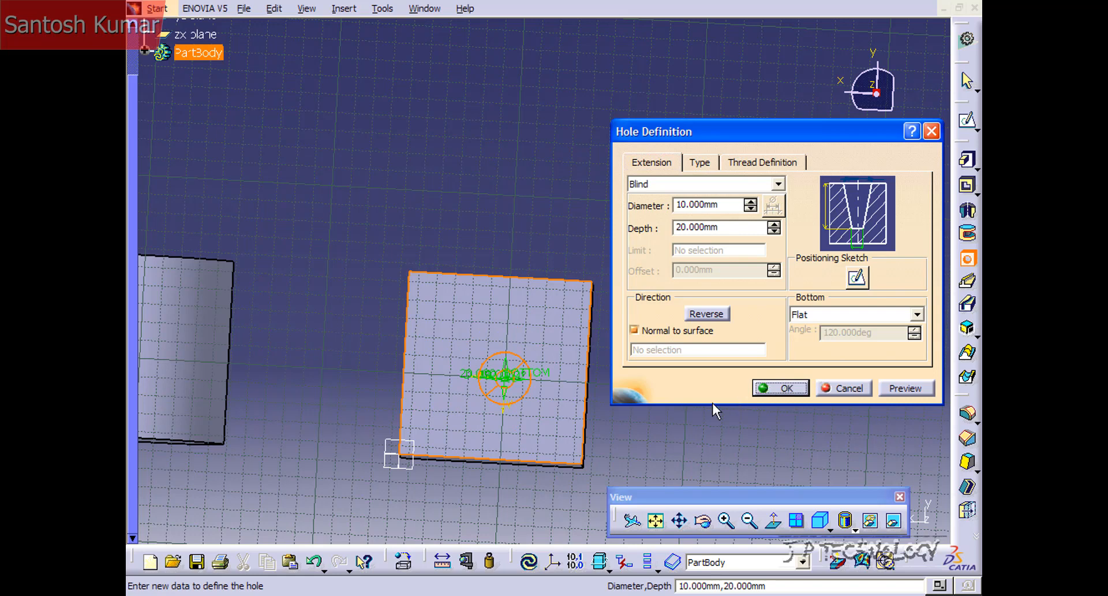
# Start another hole on the undrilled cube face adjacent to the tapered hole's face and set its type to Counterbored
pyautogui.moveTo(564, 410); pyautogui.dragTo(594, 257, button='middle')
pyautogui.moveTo(583, 339); pyautogui.dragTo(545, 225, button='middle')
pyautogui.moveTo(565, 313); pyautogui.dragTo(594, 396, button='middle')
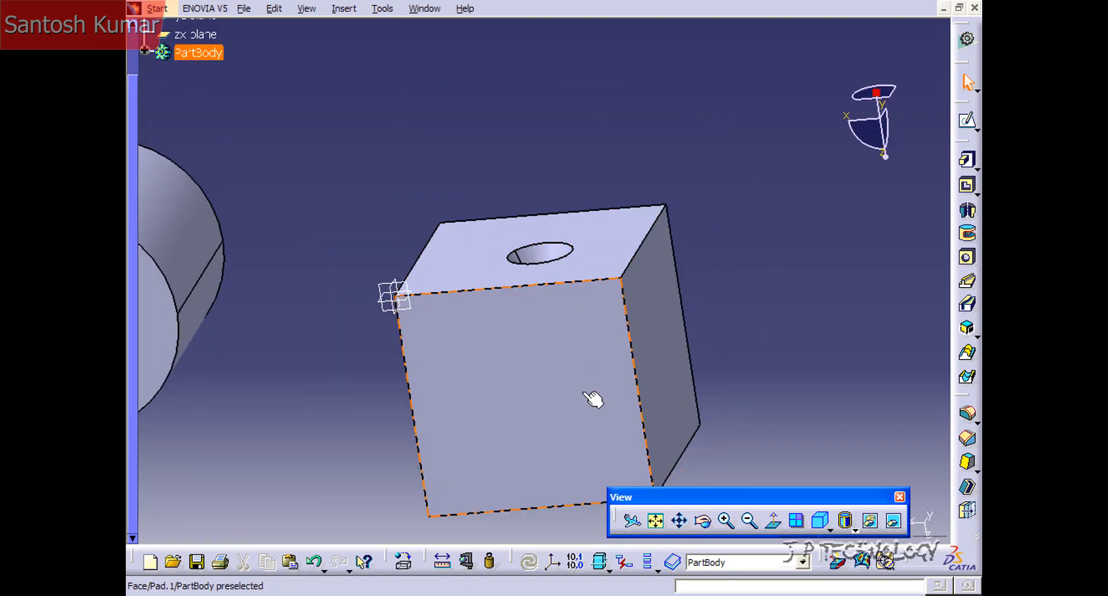
pyautogui.click(594, 403)
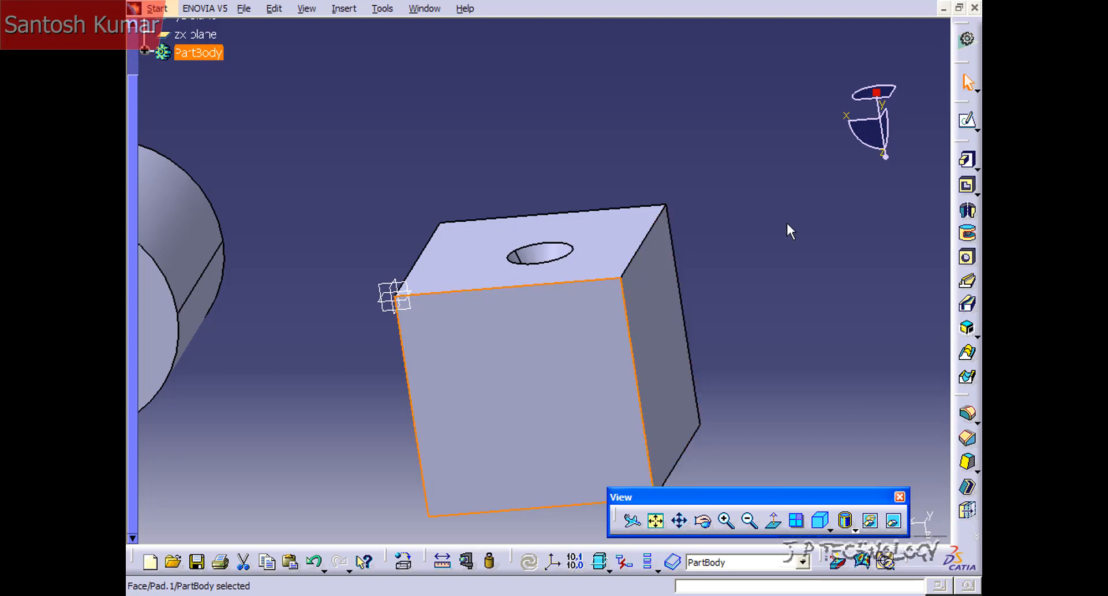
pyautogui.click(968, 256)
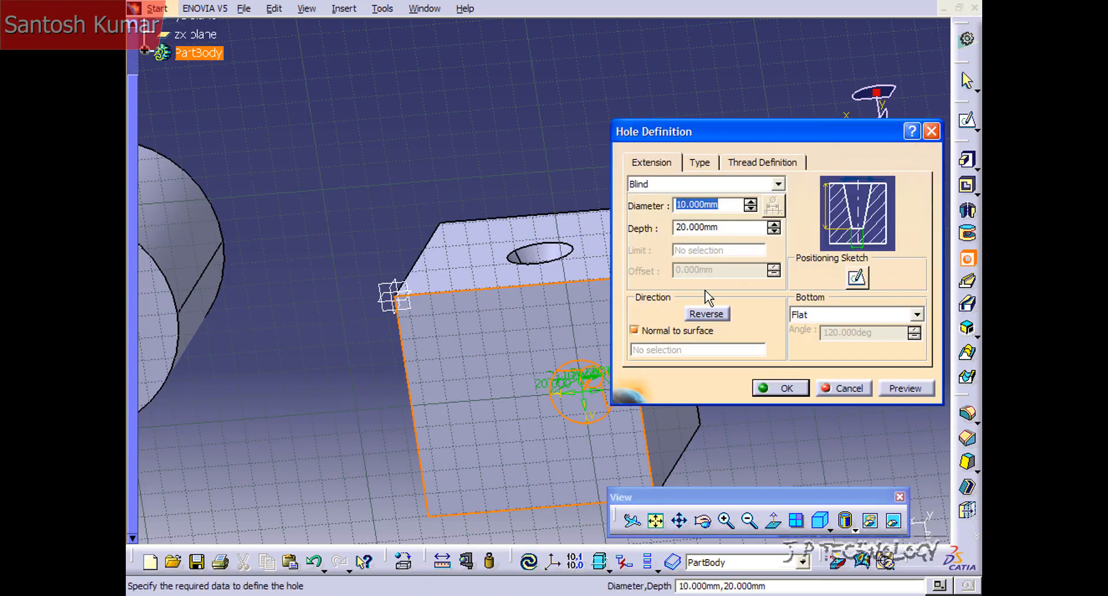
pyautogui.click(713, 165)
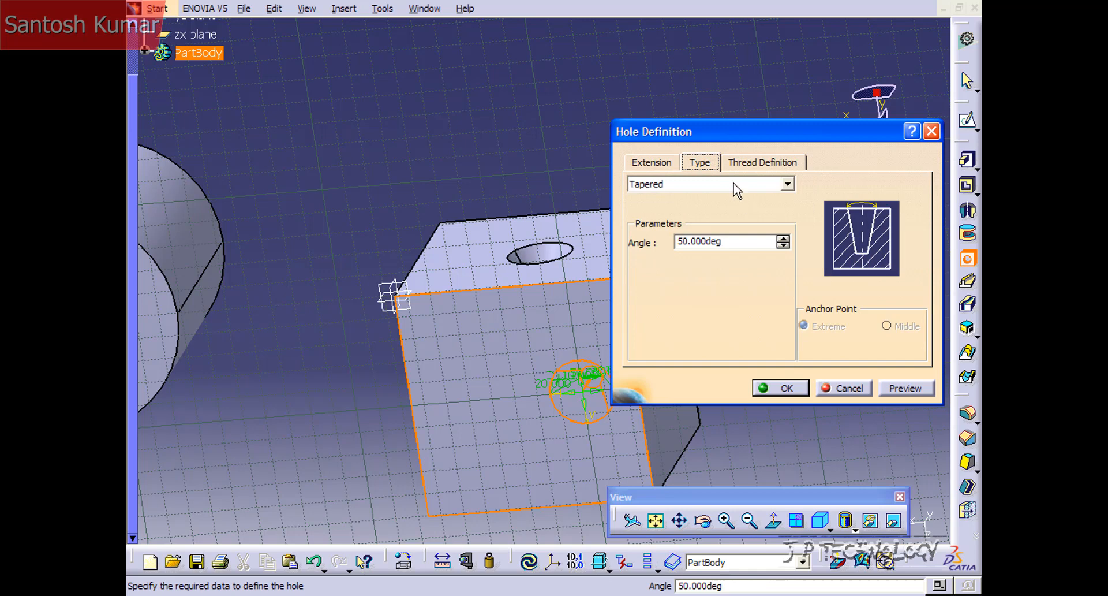
pyautogui.click(734, 184)
pyautogui.click(727, 221)
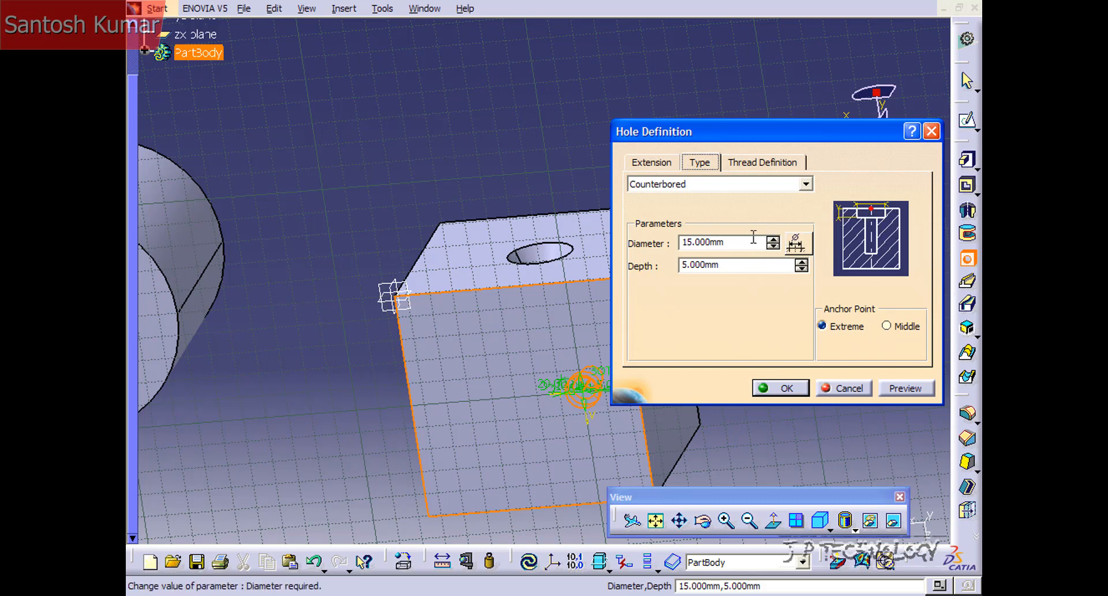
pyautogui.moveTo(737, 247)
pyautogui.mouseDown()
pyautogui.moveTo(680, 241)
pyautogui.moveTo(755, 237)
pyautogui.mouseUp()
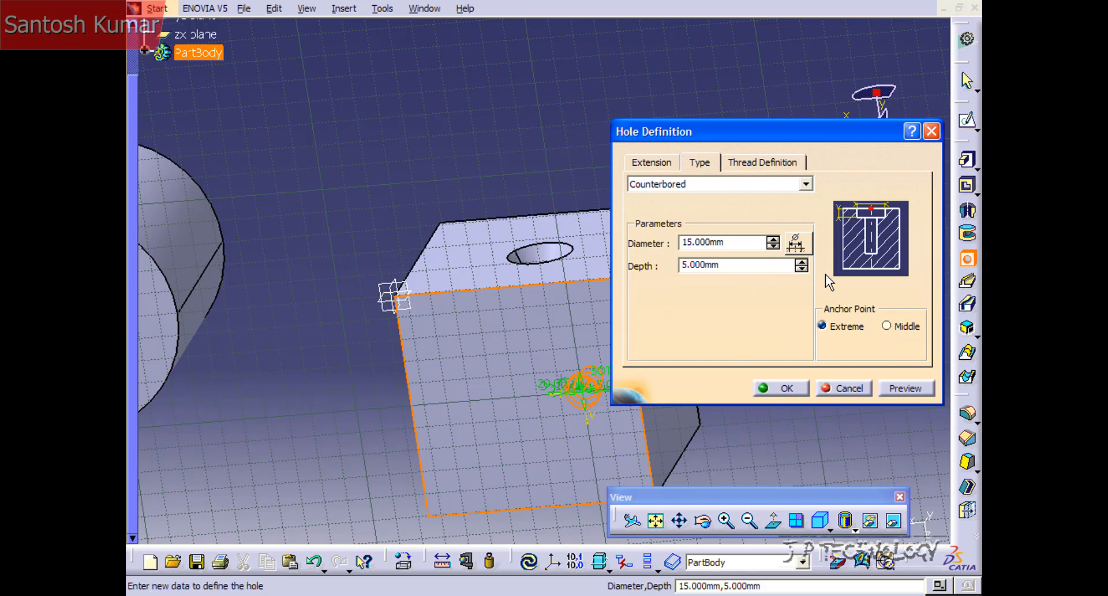
# Set the counterbored hole's extension to Up To Last
pyautogui.click(652, 165)
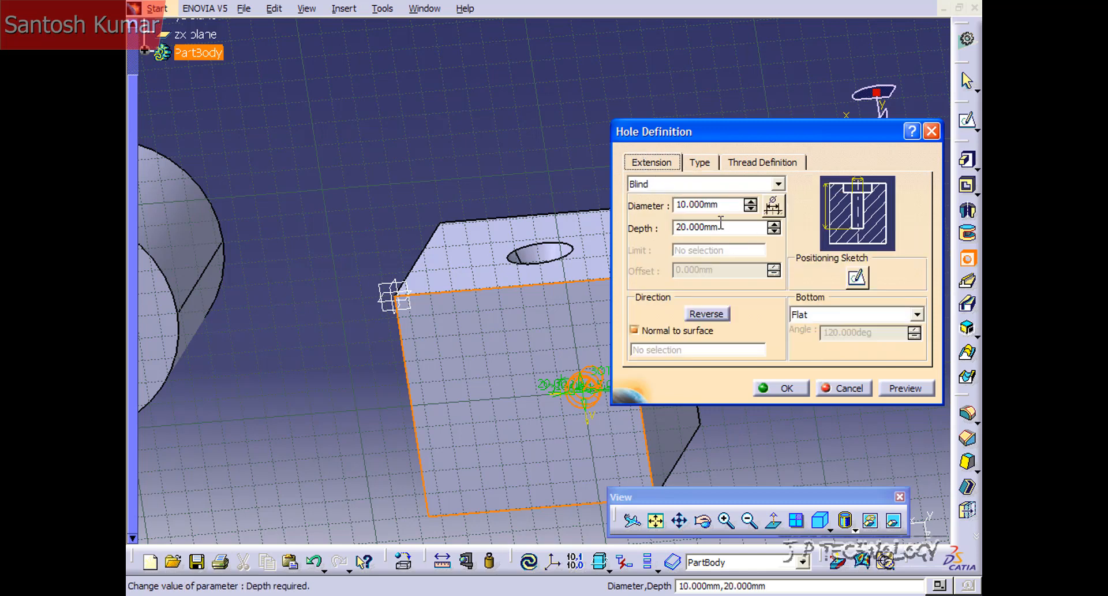
pyautogui.click(777, 183)
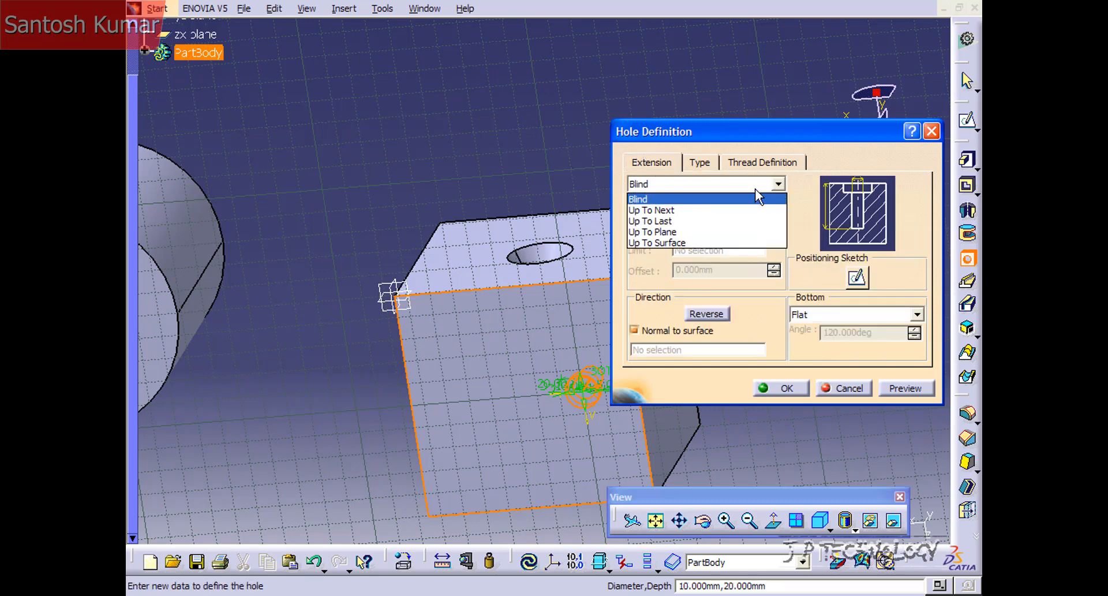
pyautogui.click(683, 220)
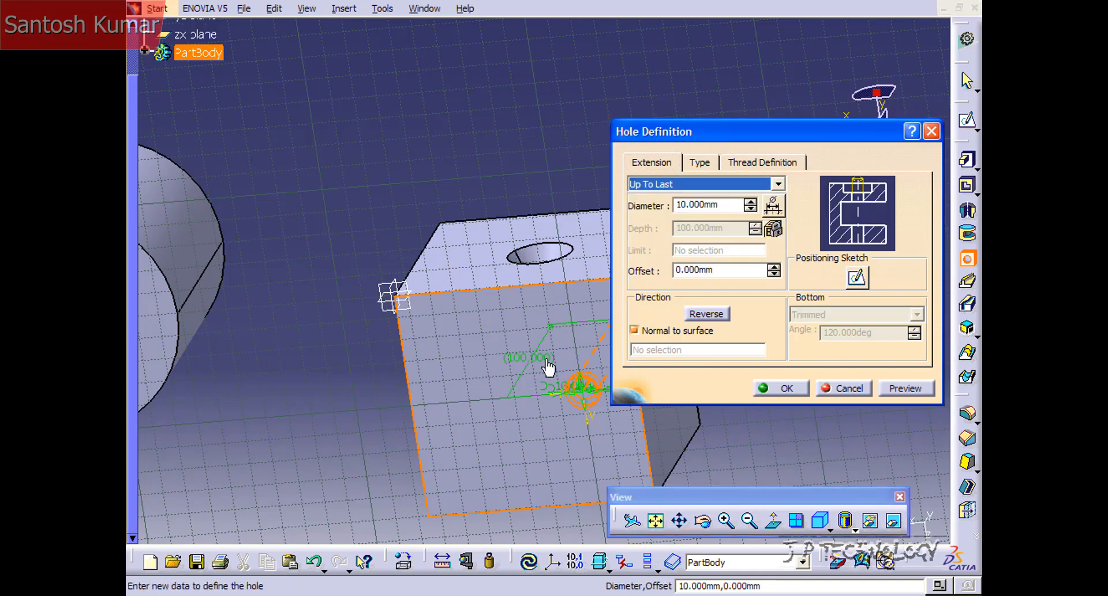
pyautogui.moveTo(548, 367); pyautogui.dragTo(424, 339, button='middle')
pyautogui.moveTo(560, 391); pyautogui.dragTo(583, 277, button='middle')
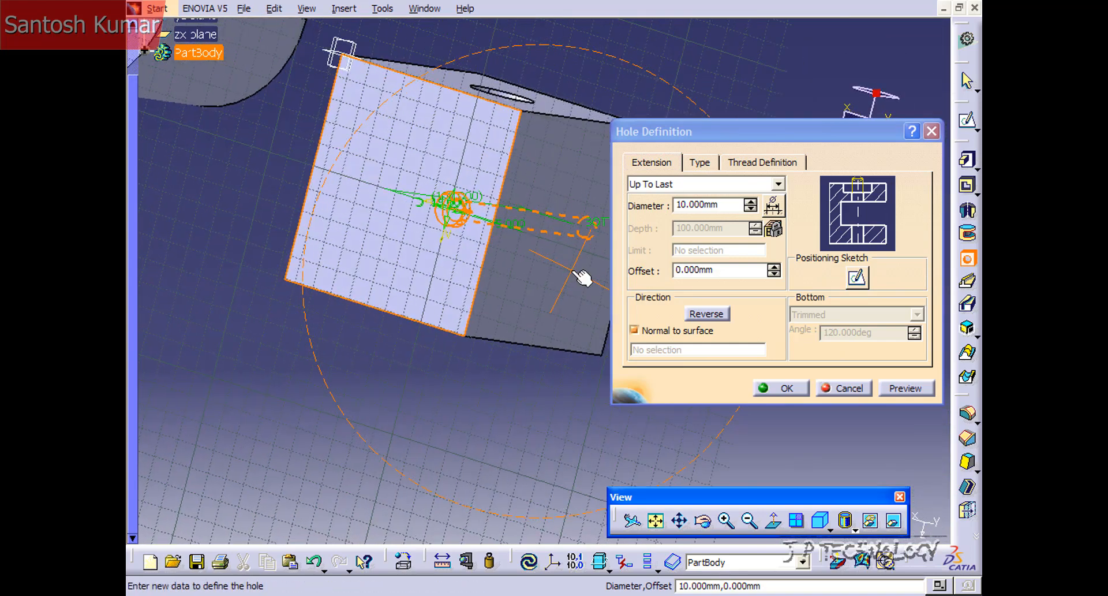
# Try to set the counterbored hole's bore diameter to 20 mm
pyautogui.doubleClick(707, 204)
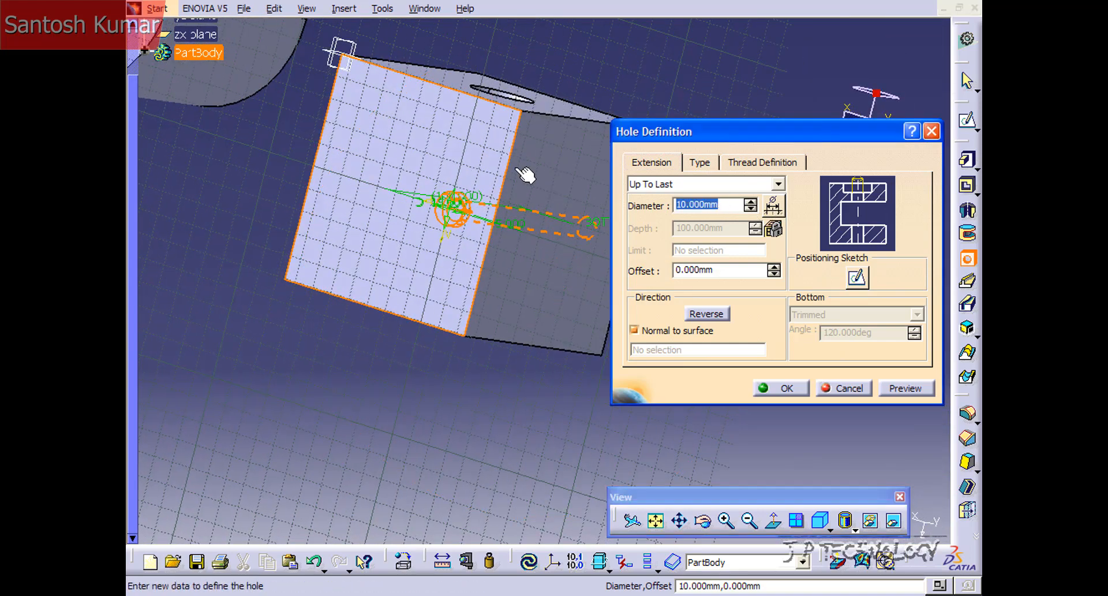
pyautogui.write('20')
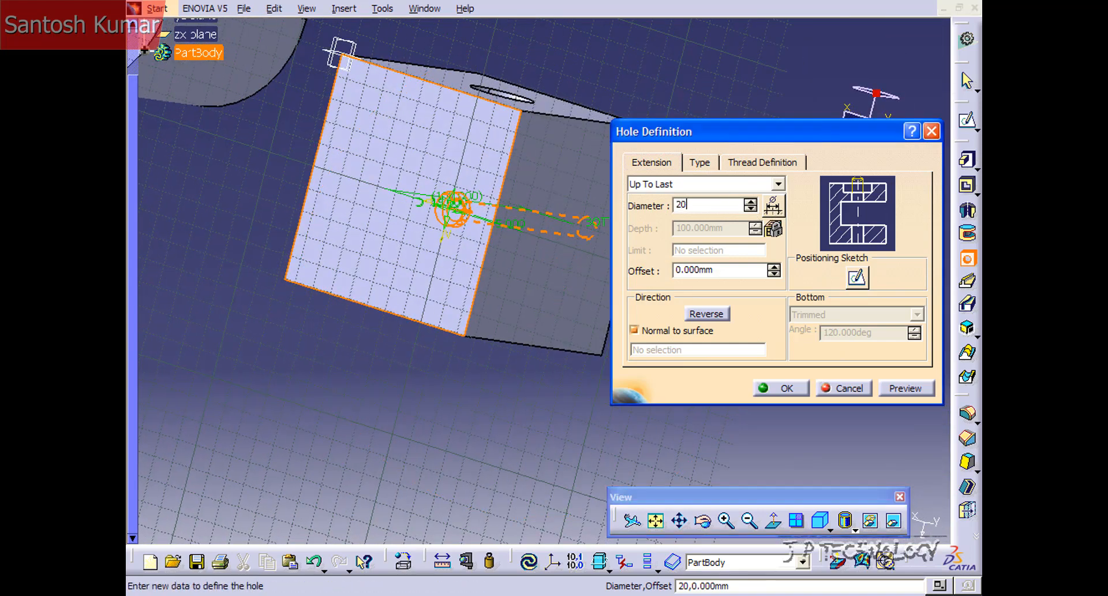
# Set the counterbore's diameter to 30 mm in the hole type parameters
pyautogui.click(707, 162)
pyautogui.click(554, 316)
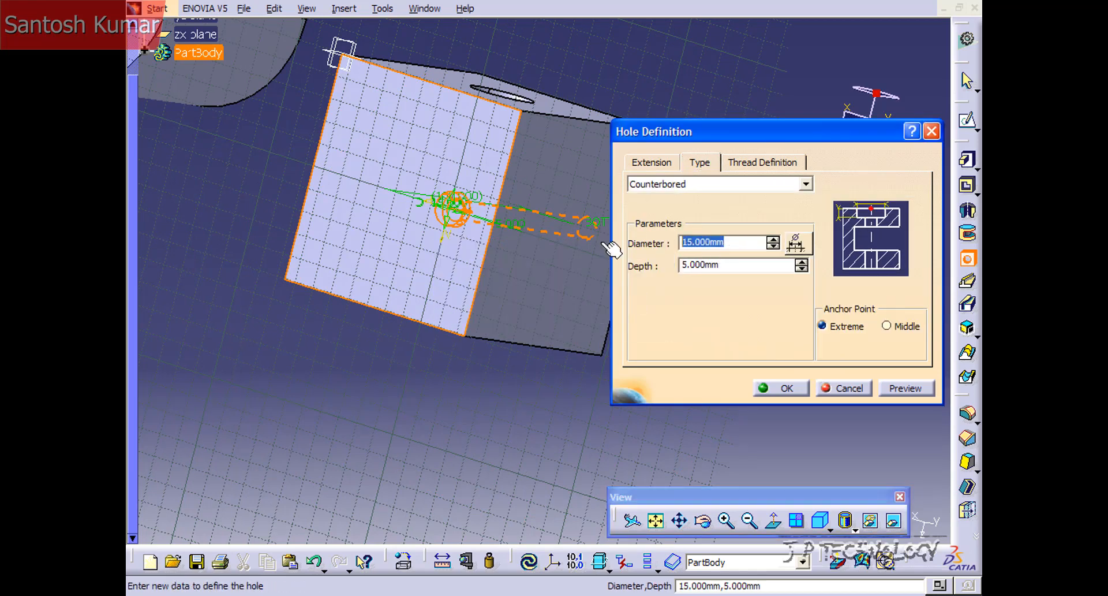
pyautogui.write('30')
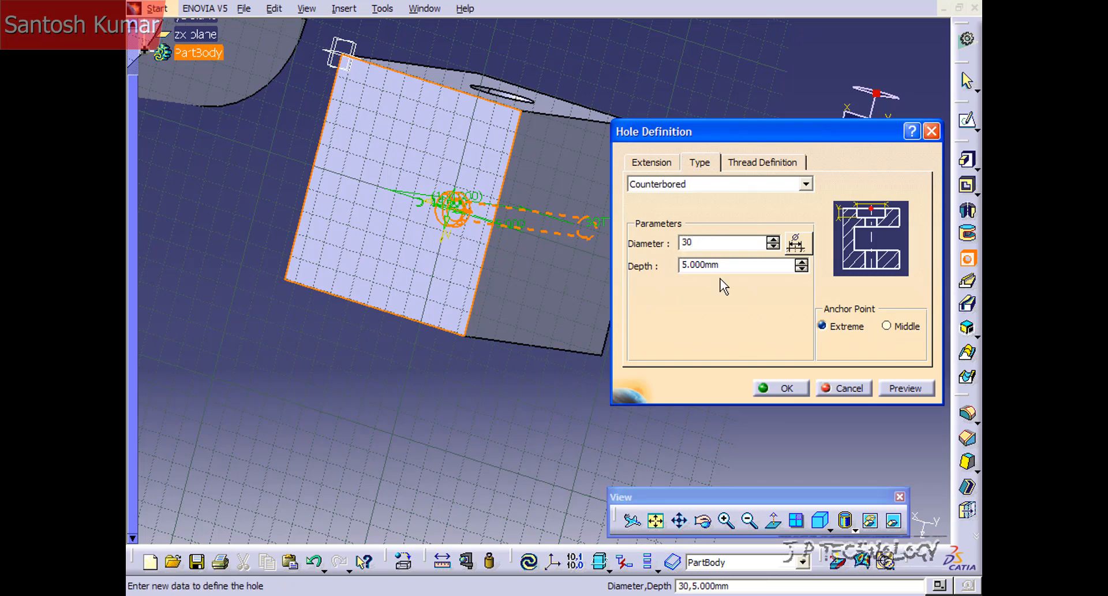
pyautogui.click(721, 265)
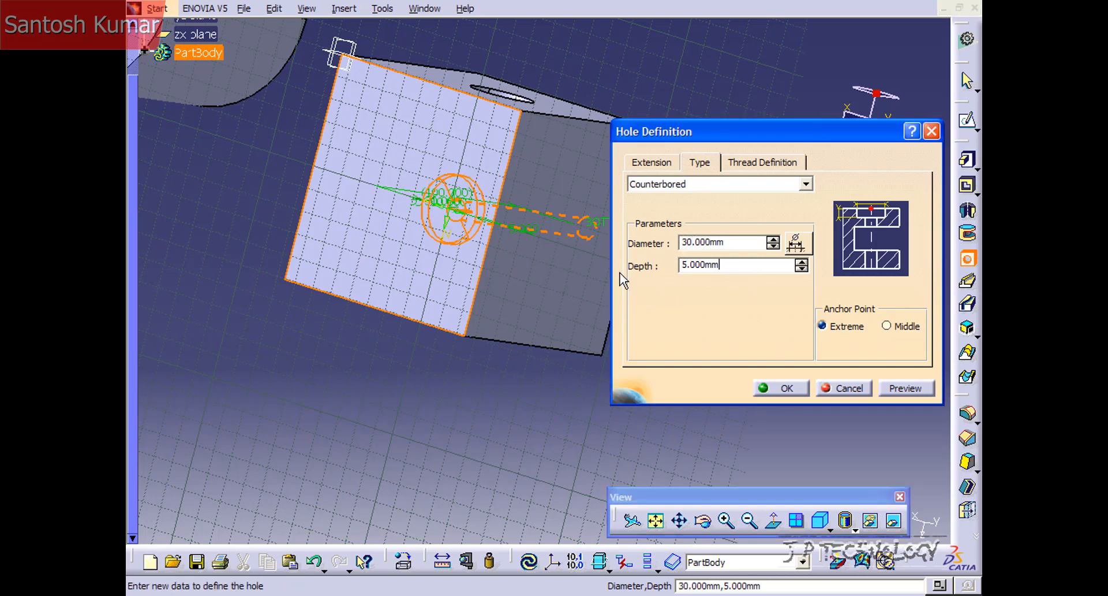
# Set the counterbored hole's bore diameter to 20 mm and create the hole
pyautogui.click(661, 162)
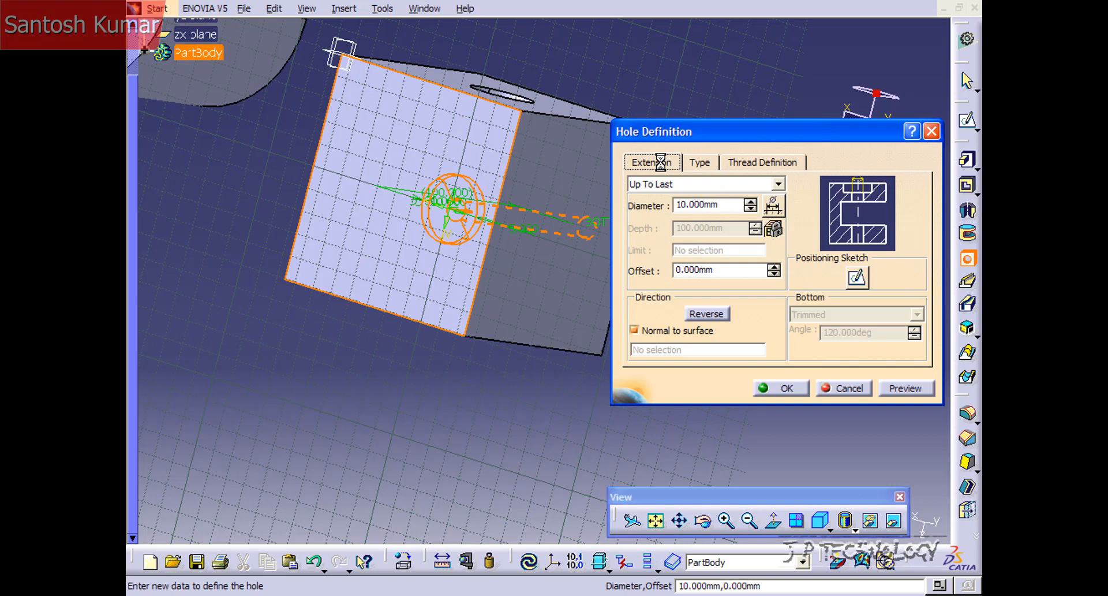
pyautogui.doubleClick(734, 204)
pyautogui.write('20')
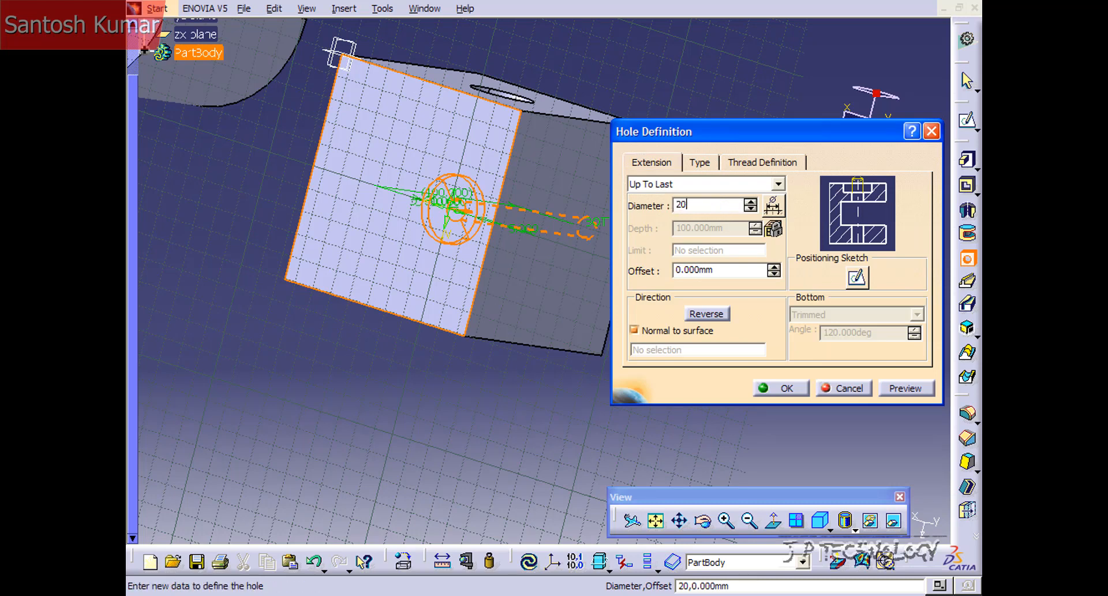
pyautogui.click(771, 331)
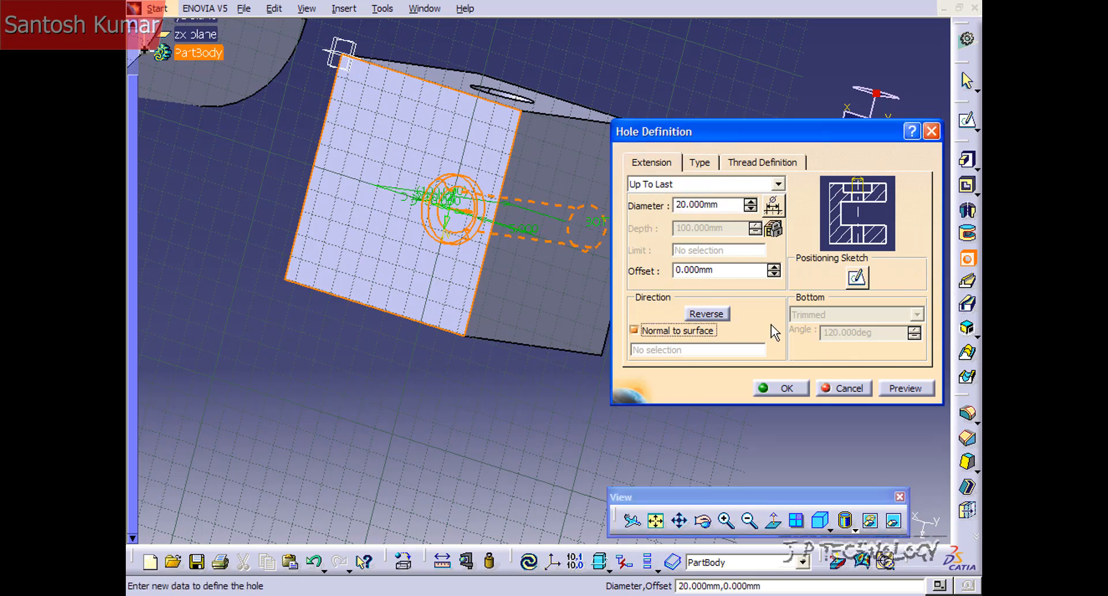
pyautogui.click(786, 388)
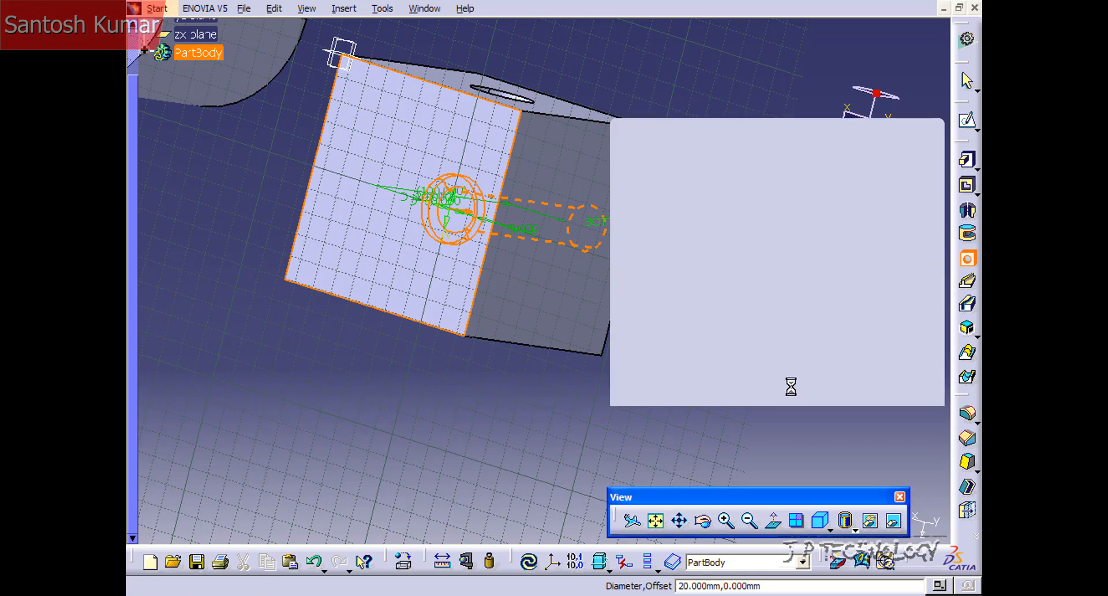
# Start another hole on an undrilled cube face adjacent to the counterbored hole's face and set its type to Countersunk
pyautogui.moveTo(407, 291); pyautogui.dragTo(600, 275, button='middle')
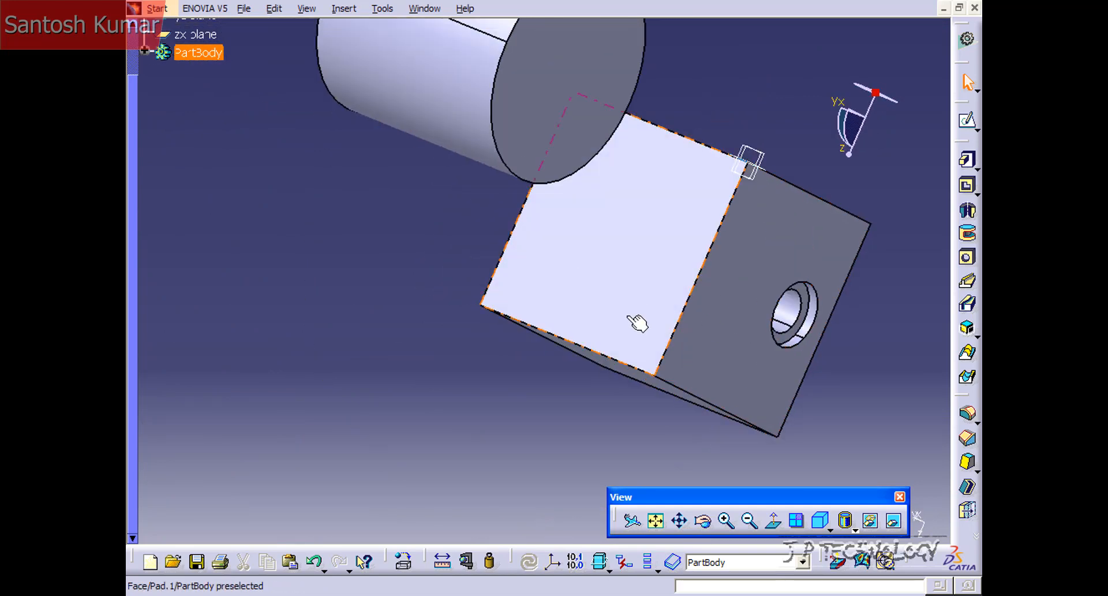
pyautogui.moveTo(630, 316); pyautogui.dragTo(606, 159, button='middle')
pyautogui.click(658, 300)
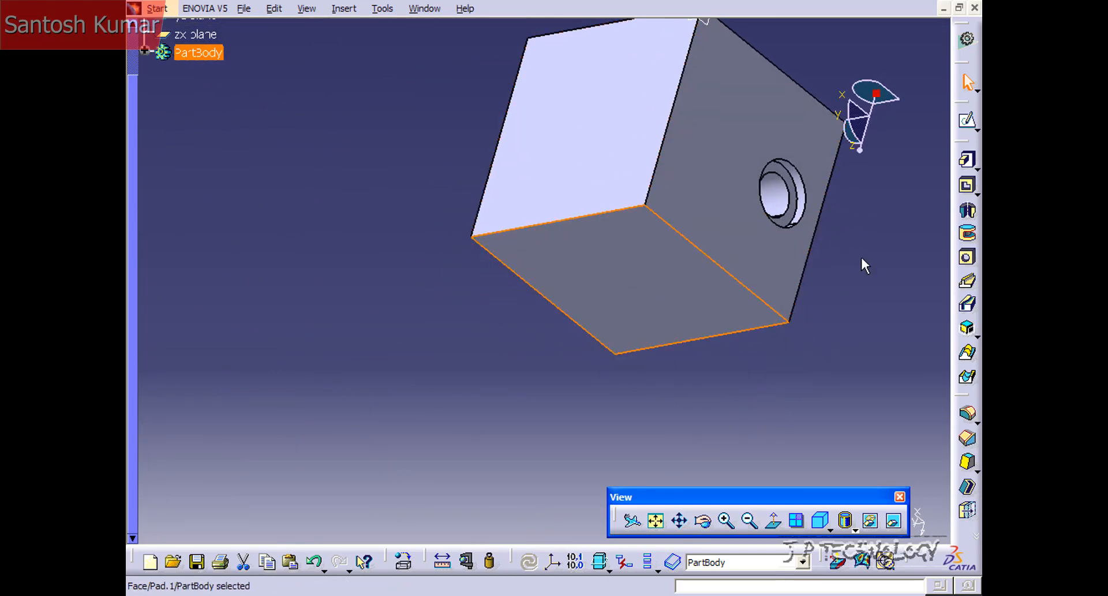
pyautogui.click(967, 257)
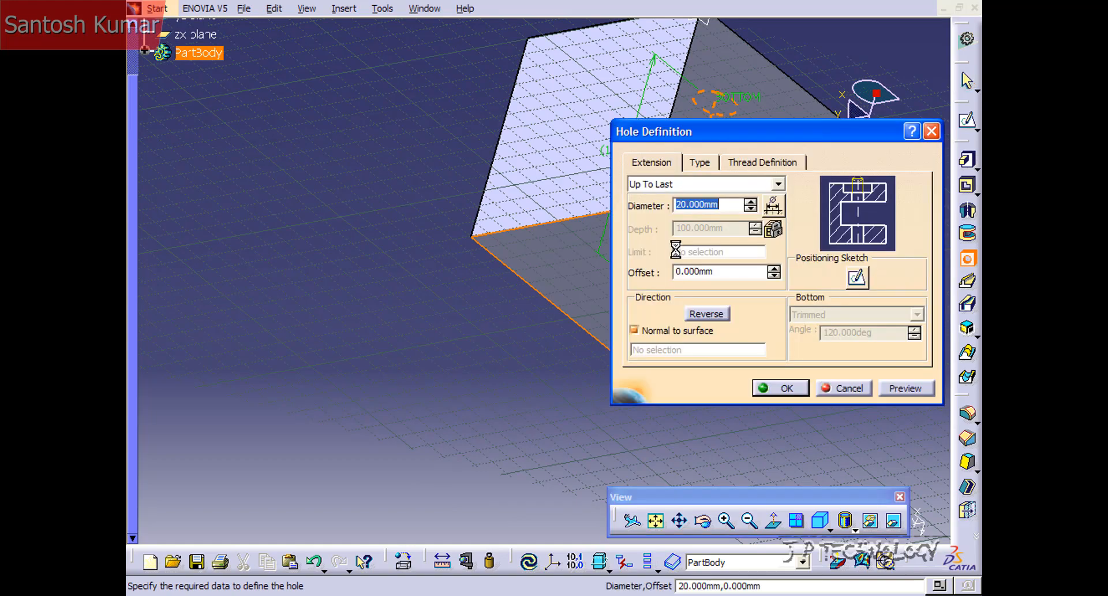
pyautogui.click(700, 162)
pyautogui.click(709, 184)
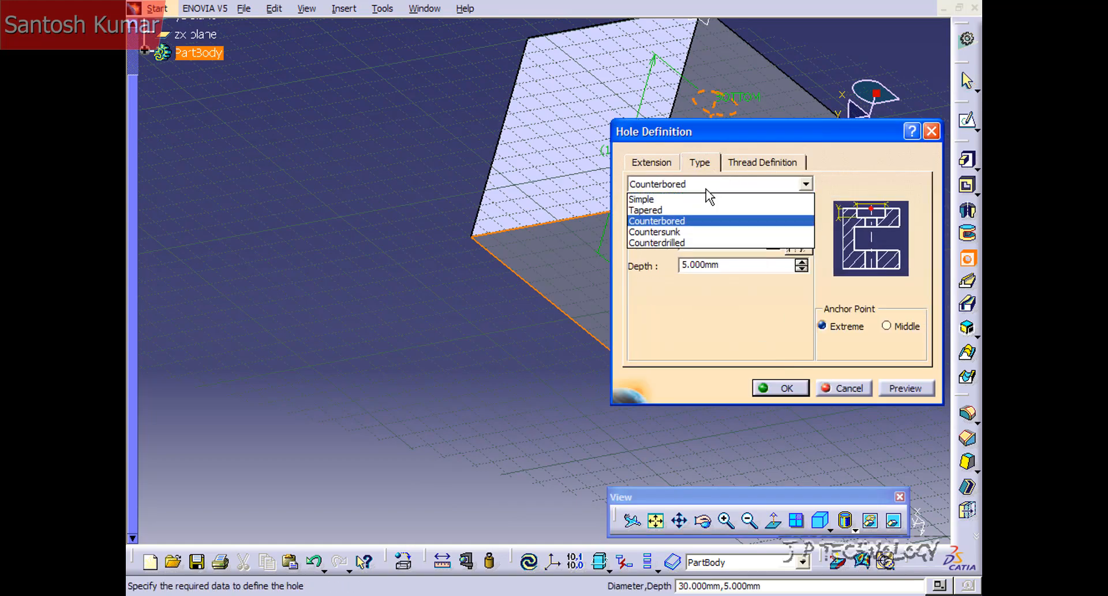
pyautogui.click(704, 232)
# Make the countersunk hole Blind with a 30 mm depth and a V-Bottom, and create it
pyautogui.moveTo(582, 216); pyautogui.dragTo(376, 150, button='middle')
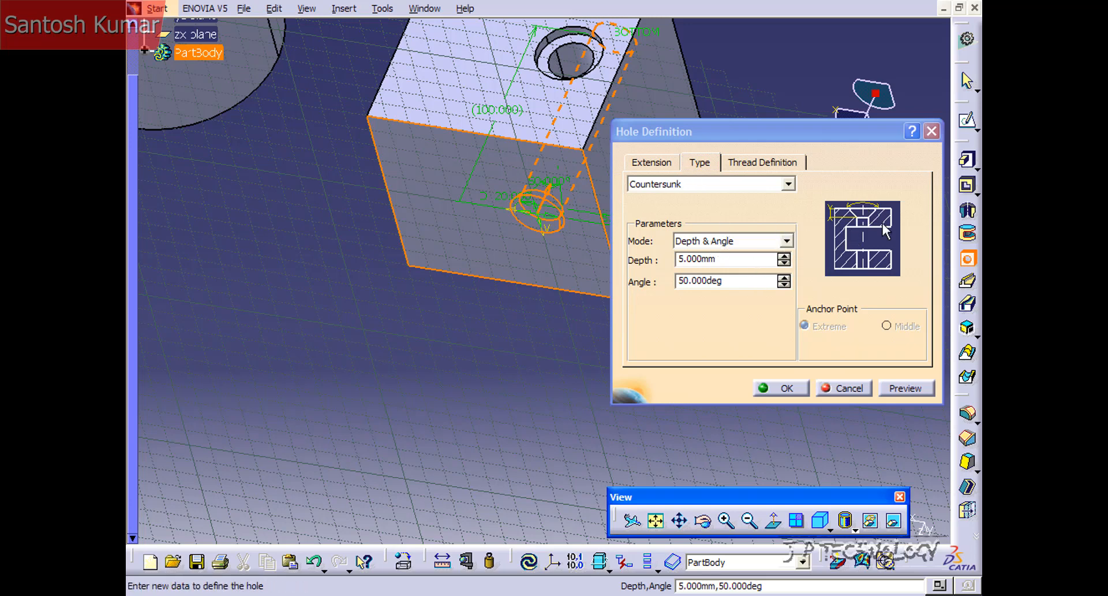
pyautogui.click(654, 164)
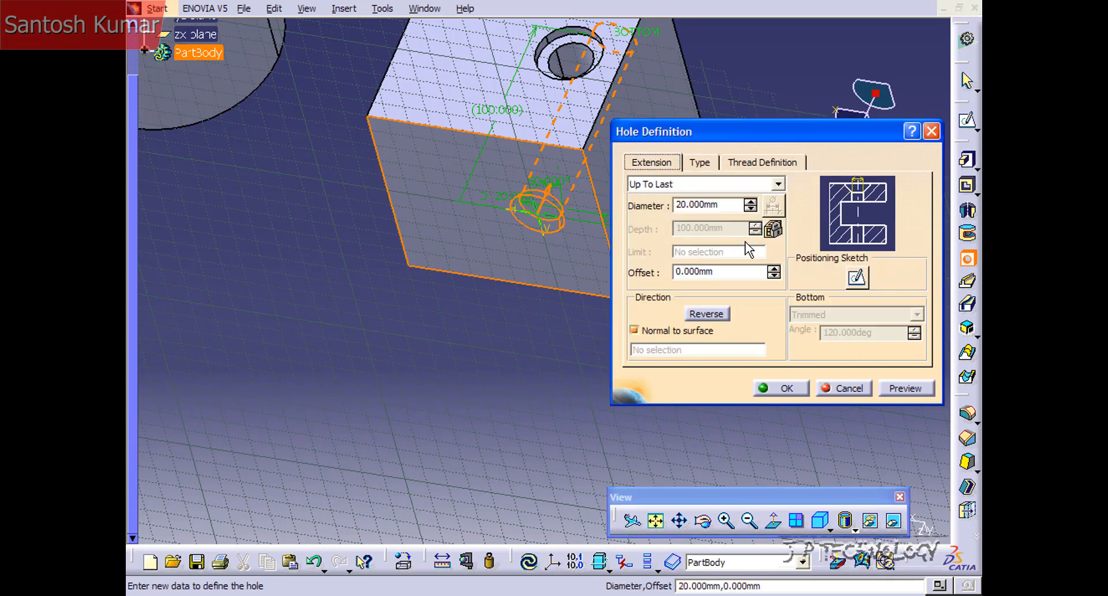
pyautogui.click(750, 184)
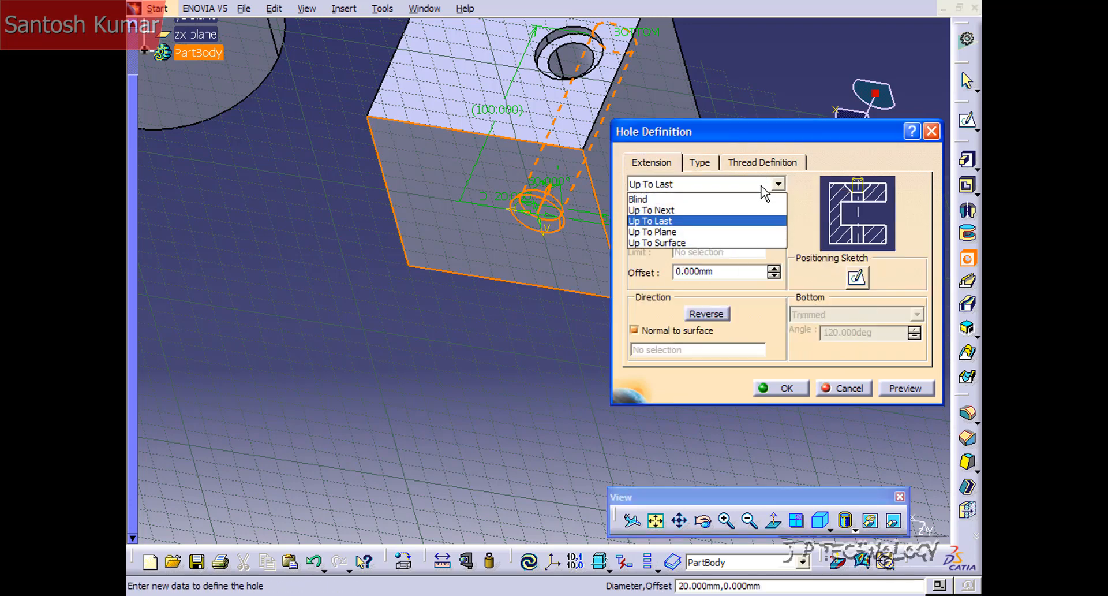
pyautogui.click(745, 200)
pyautogui.doubleClick(735, 226)
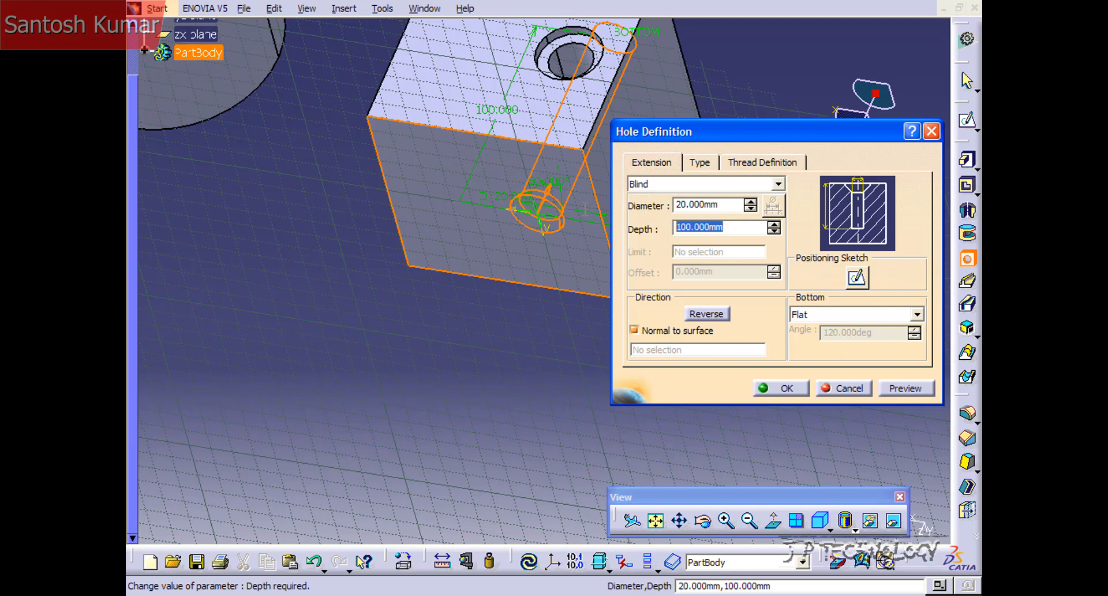
pyautogui.write('30')
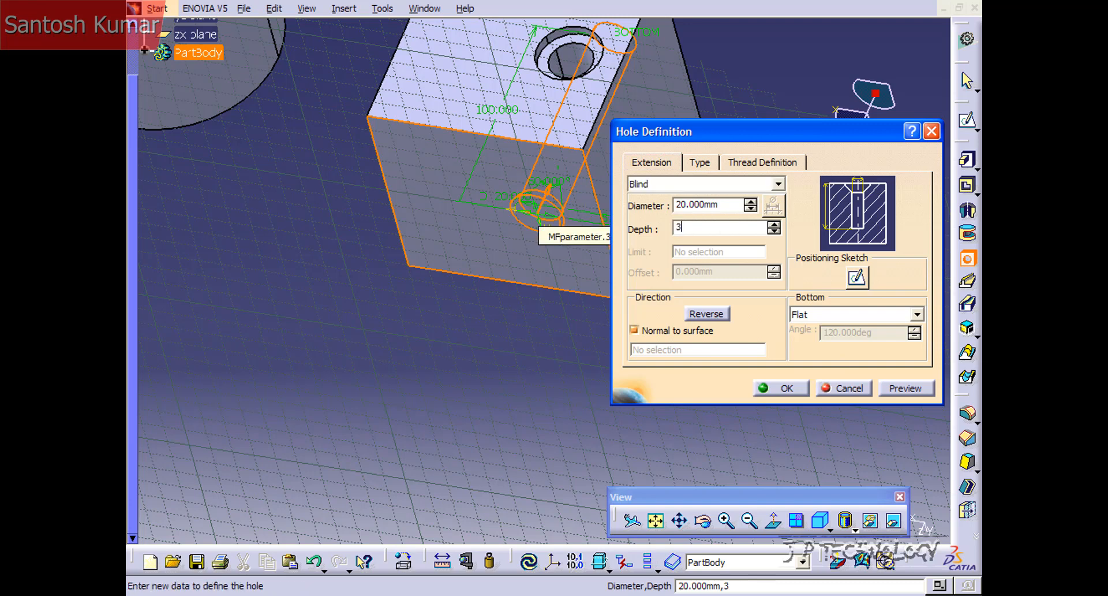
pyautogui.click(823, 316)
pyautogui.click(819, 340)
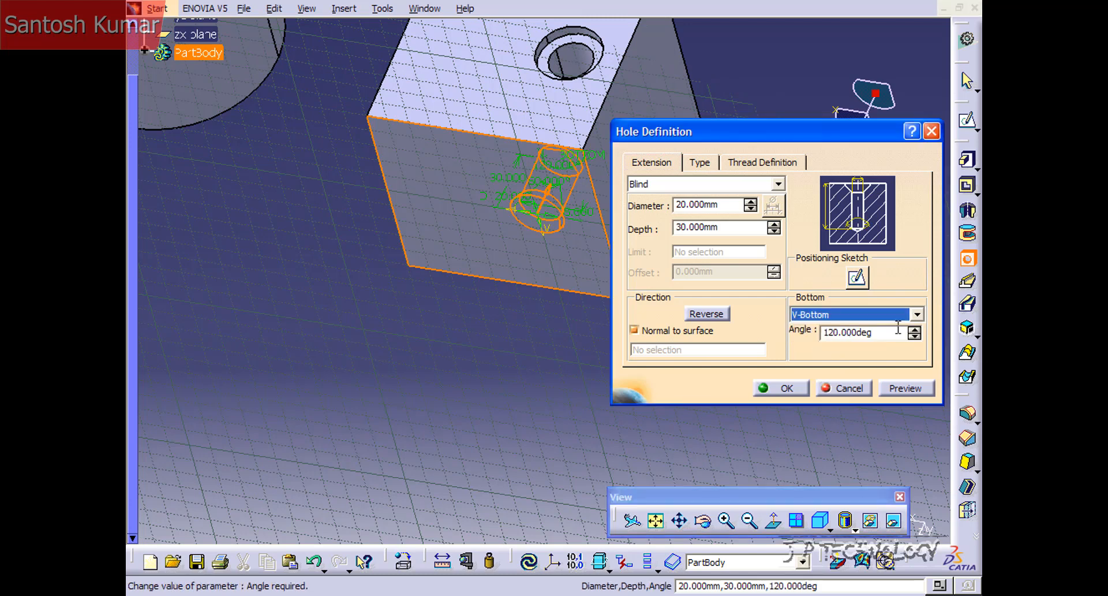
pyautogui.click(787, 389)
# Start another hole on the cube's remaining undrilled face and set its type to Counterdrilled
pyautogui.moveTo(571, 375); pyautogui.dragTo(435, 312, button='middle')
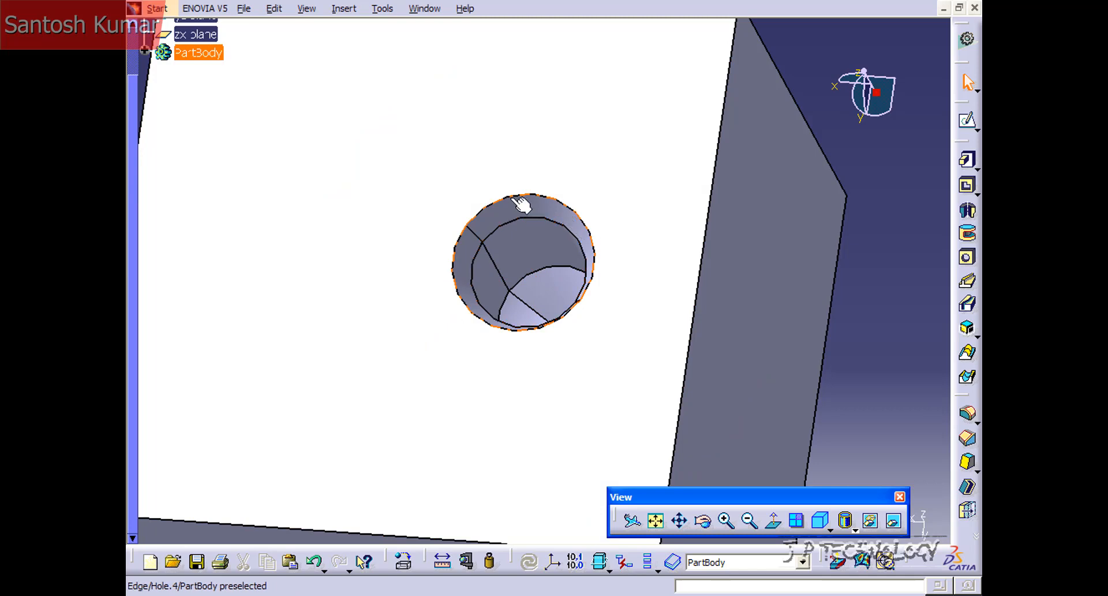
pyautogui.moveTo(546, 298); pyautogui.dragTo(600, 337, button='middle')
pyautogui.moveTo(510, 241); pyautogui.dragTo(159, 219, button='middle')
pyautogui.click(600, 260)
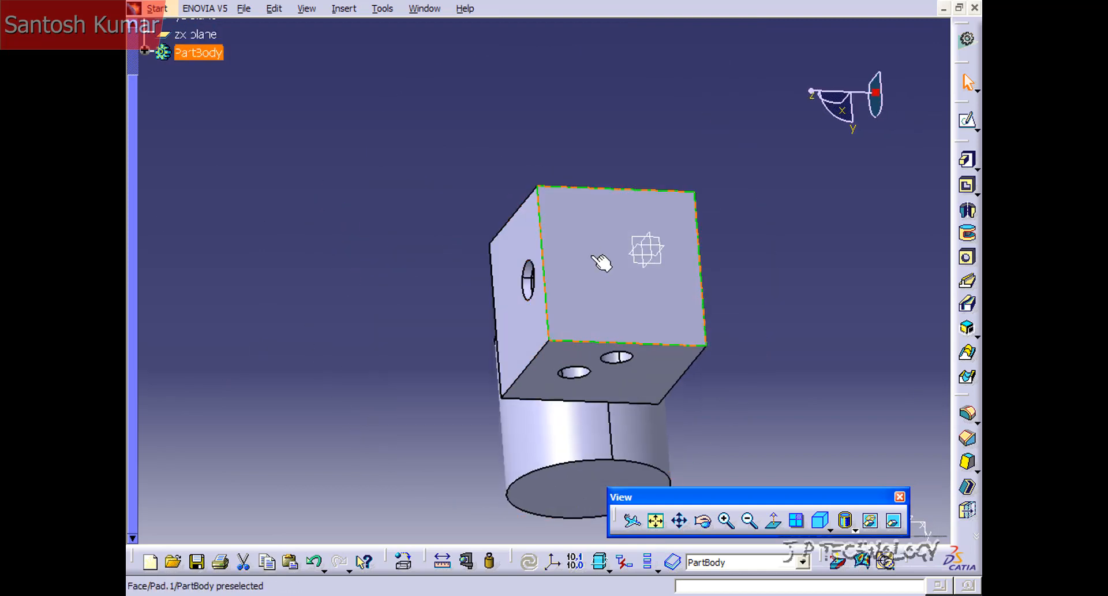
pyautogui.click(968, 257)
pyautogui.click(699, 163)
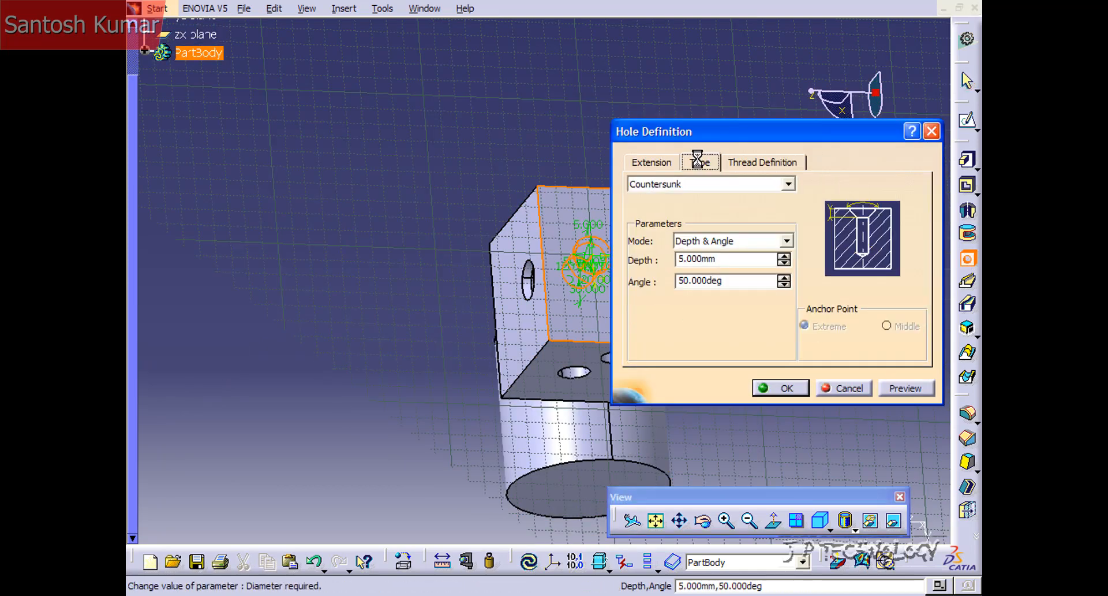
pyautogui.click(711, 182)
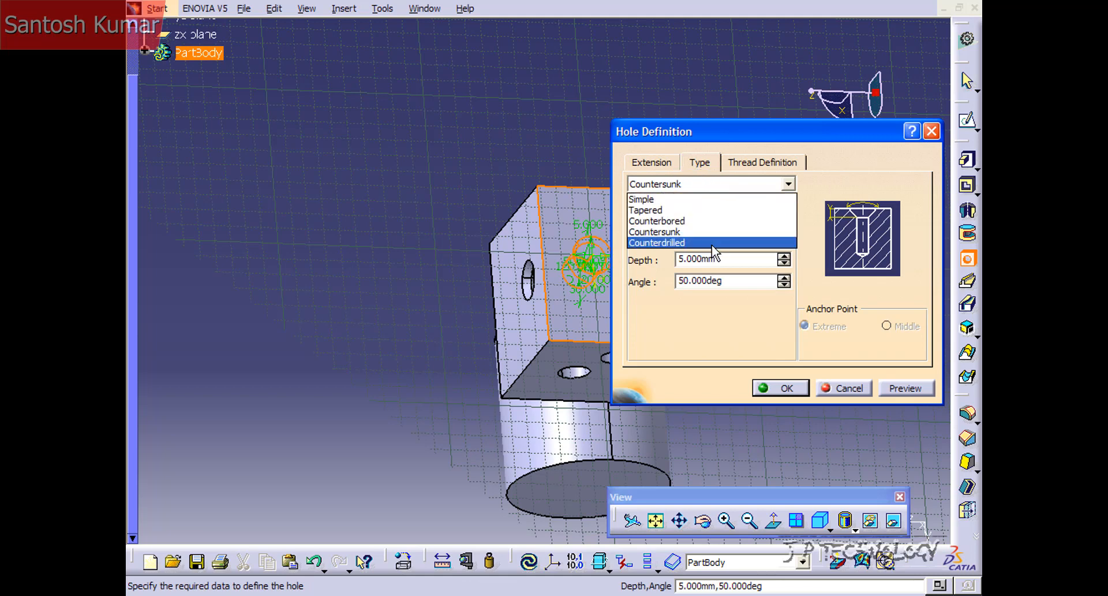
pyautogui.click(714, 243)
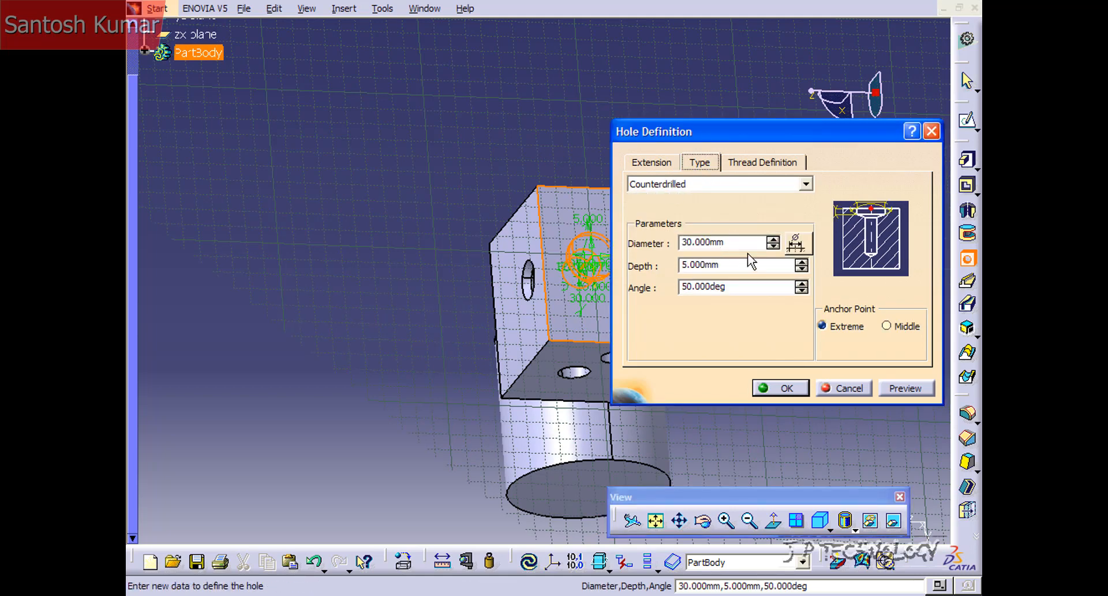
# Create the counterdrilled hole with its preset dimensions and blind extension
pyautogui.moveTo(439, 199); pyautogui.dragTo(322, 195, button='middle')
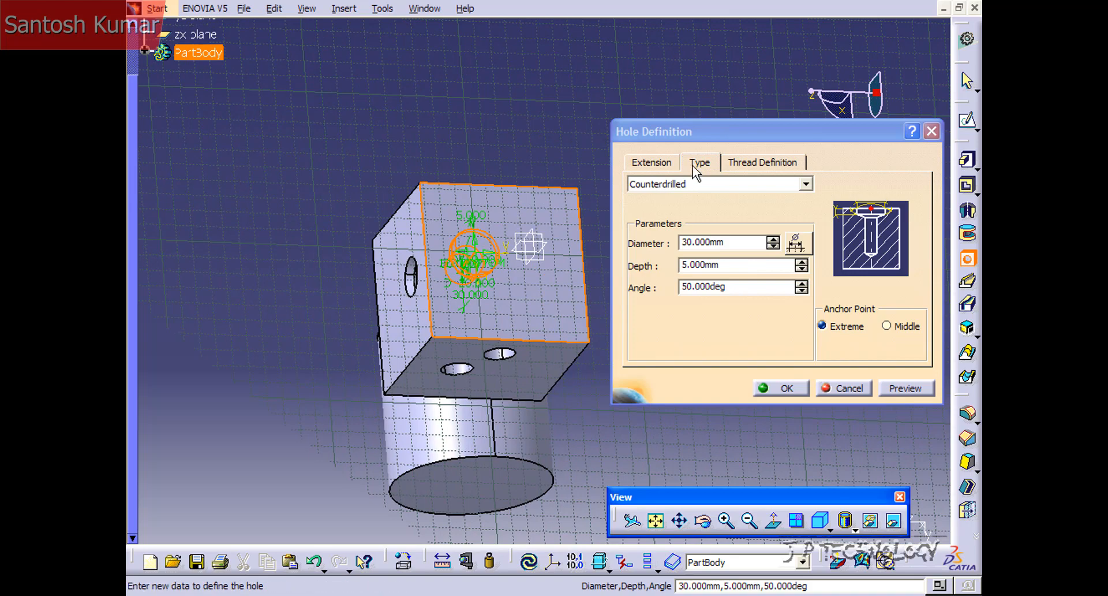
pyautogui.click(652, 163)
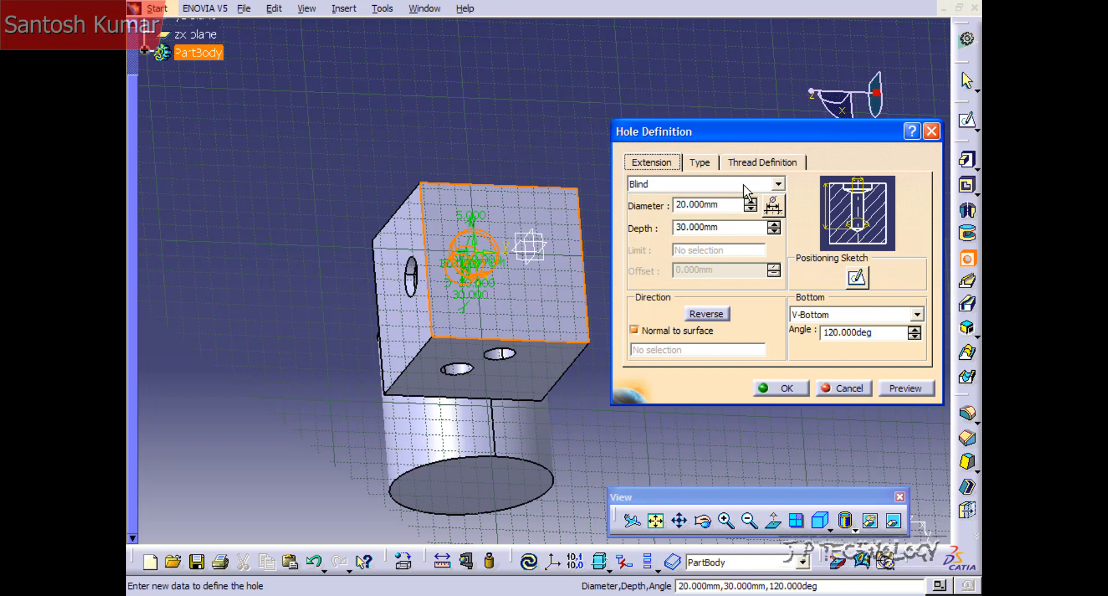
pyautogui.click(786, 388)
# Start a hole on the cylinder's flat circular end face and set its type to Counterbored
pyautogui.moveTo(563, 350); pyautogui.dragTo(665, 329, button='middle')
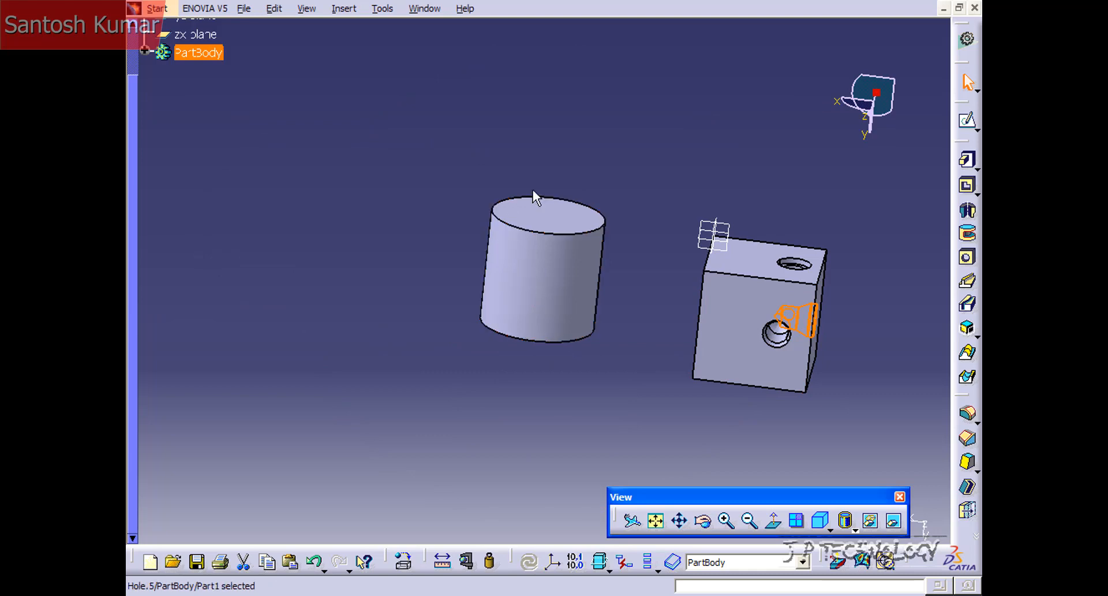
pyautogui.moveTo(534, 196); pyautogui.dragTo(554, 208, button='middle')
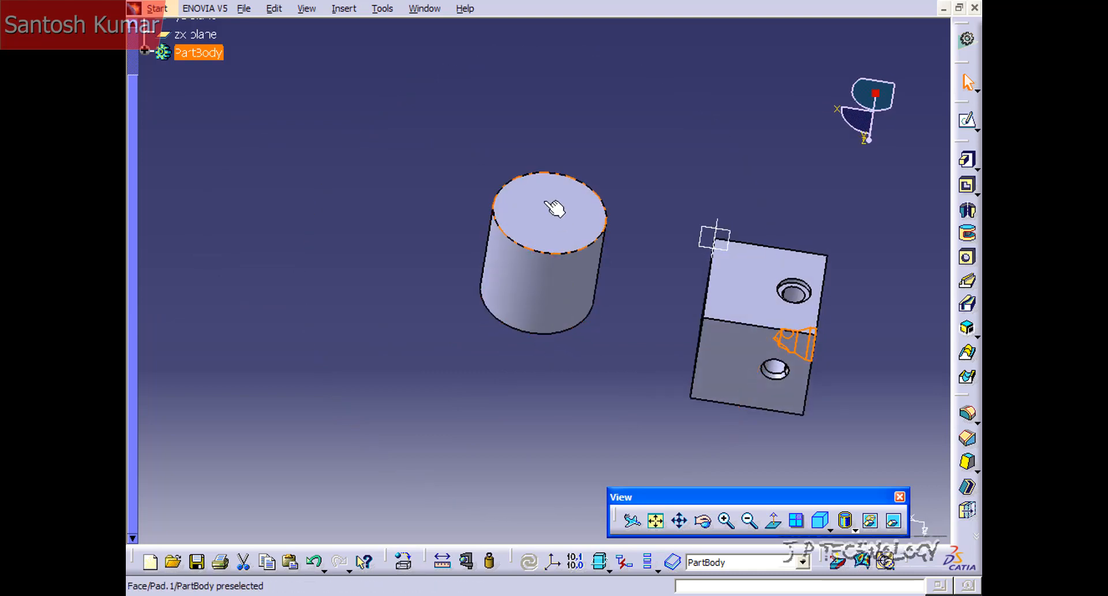
pyautogui.click(544, 199)
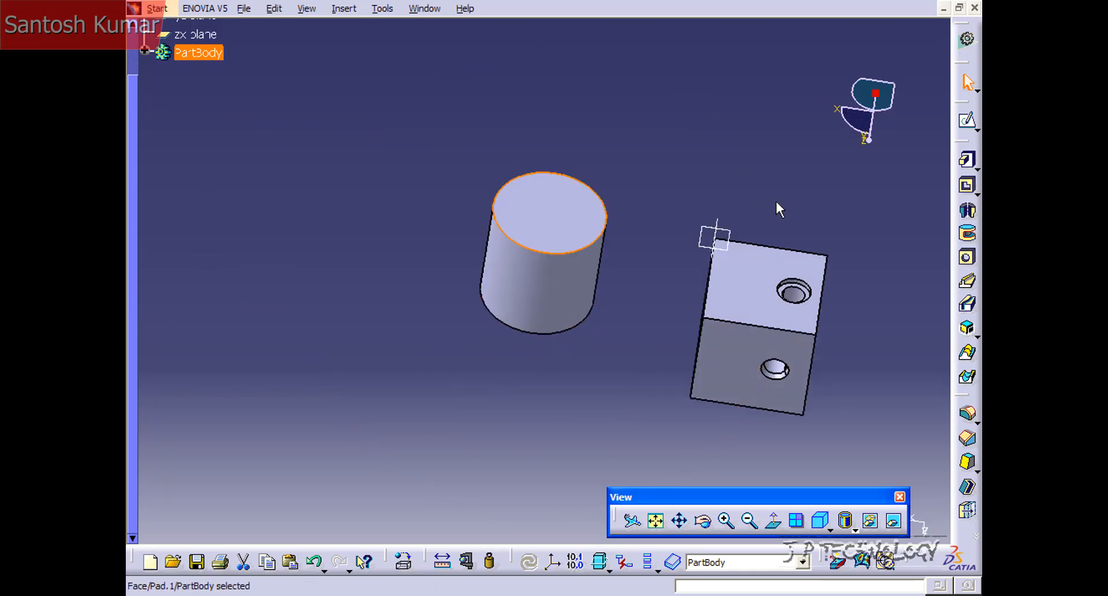
pyautogui.click(968, 258)
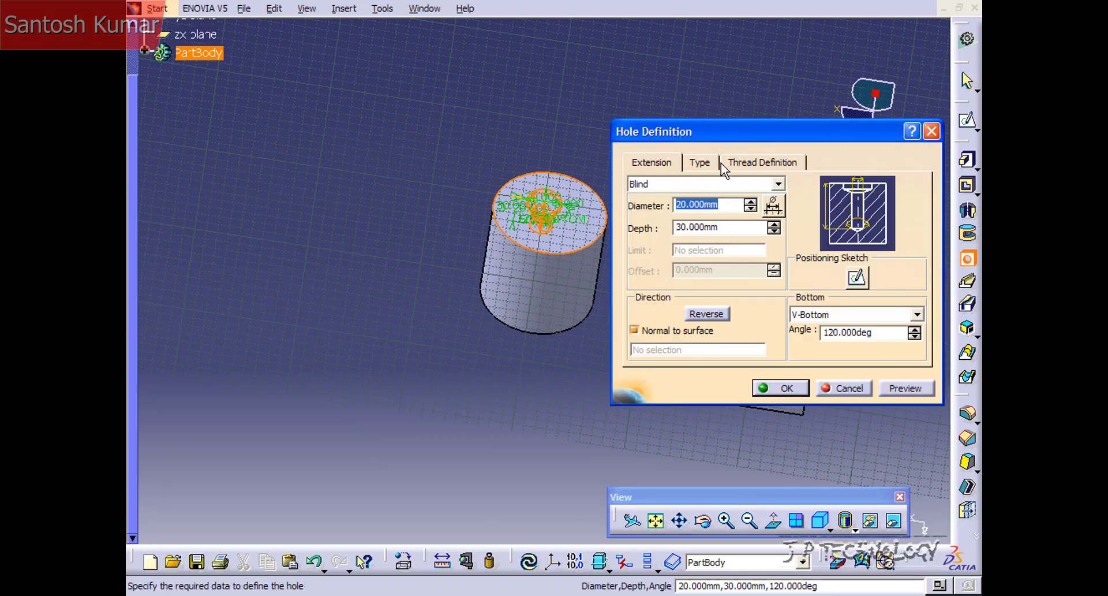
pyautogui.click(716, 162)
pyautogui.click(712, 185)
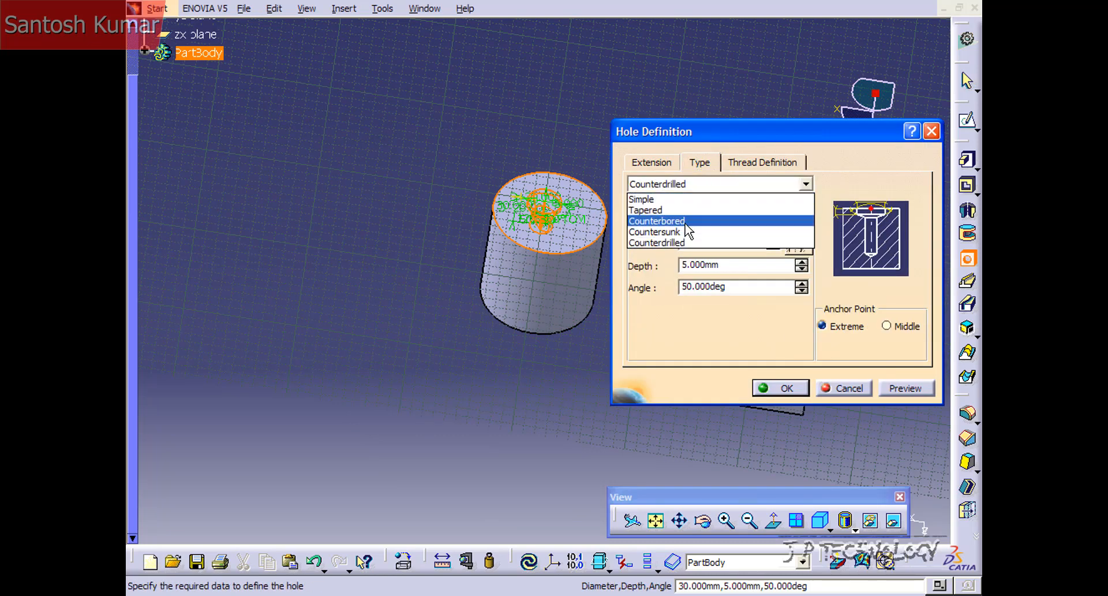
pyautogui.click(664, 221)
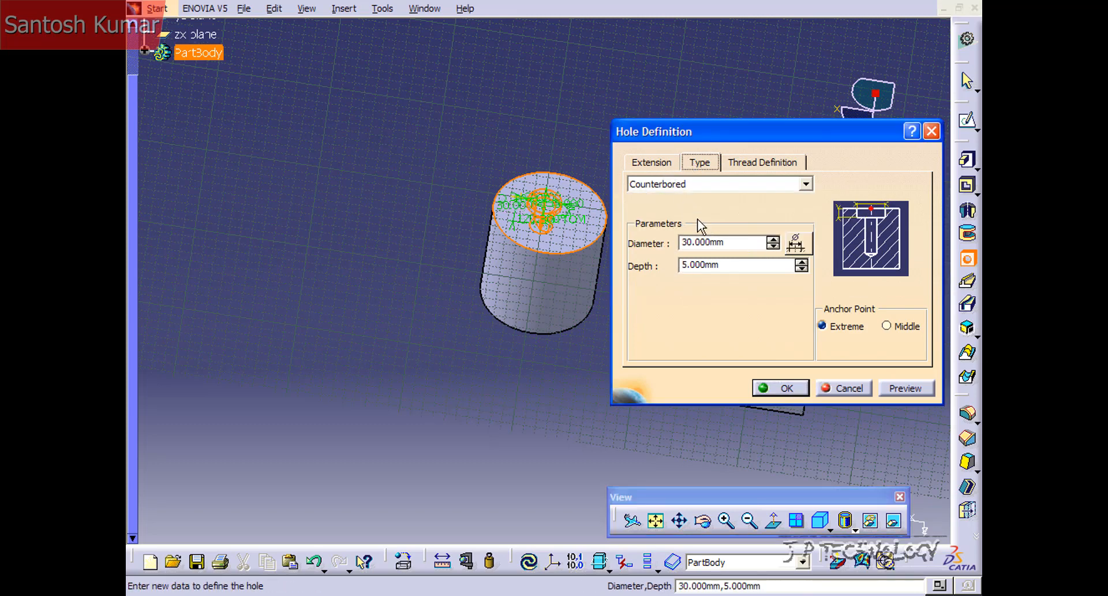
# Create the cylinder's counterbored hole with its preset dimensions, blind extension and V-Bottom
pyautogui.click(664, 164)
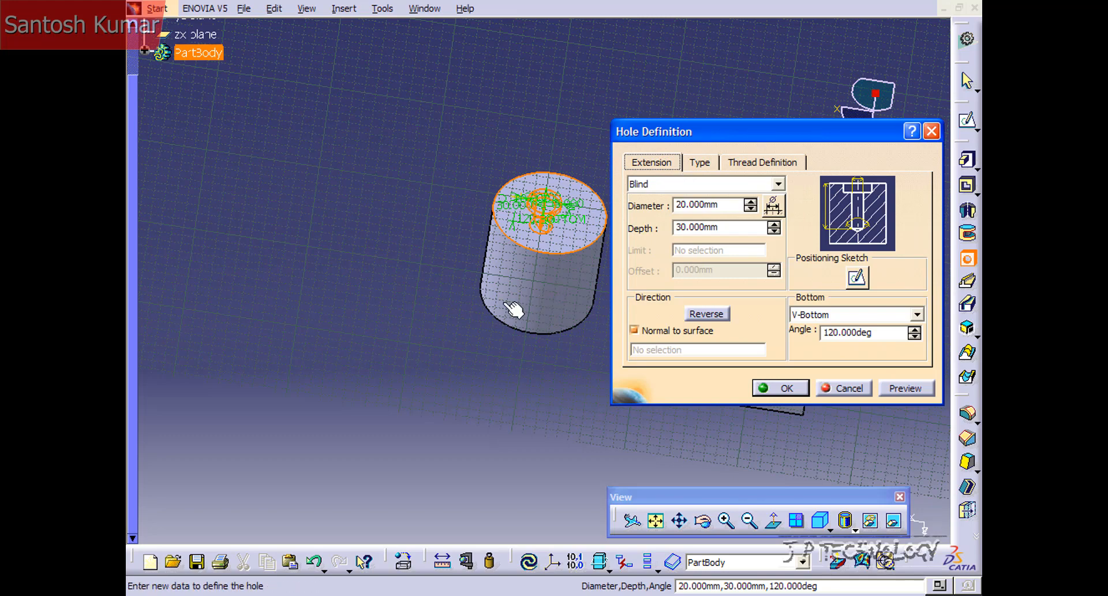
pyautogui.moveTo(514, 310); pyautogui.dragTo(513, 287, button='middle')
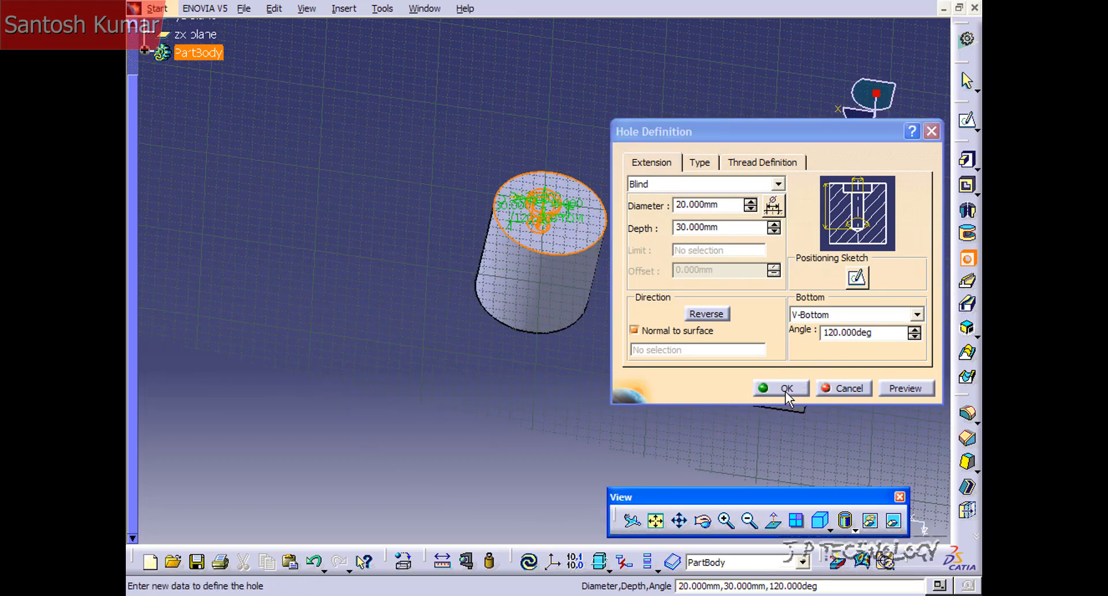
pyautogui.click(787, 388)
pyautogui.moveTo(494, 368); pyautogui.dragTo(537, 440, button='middle')
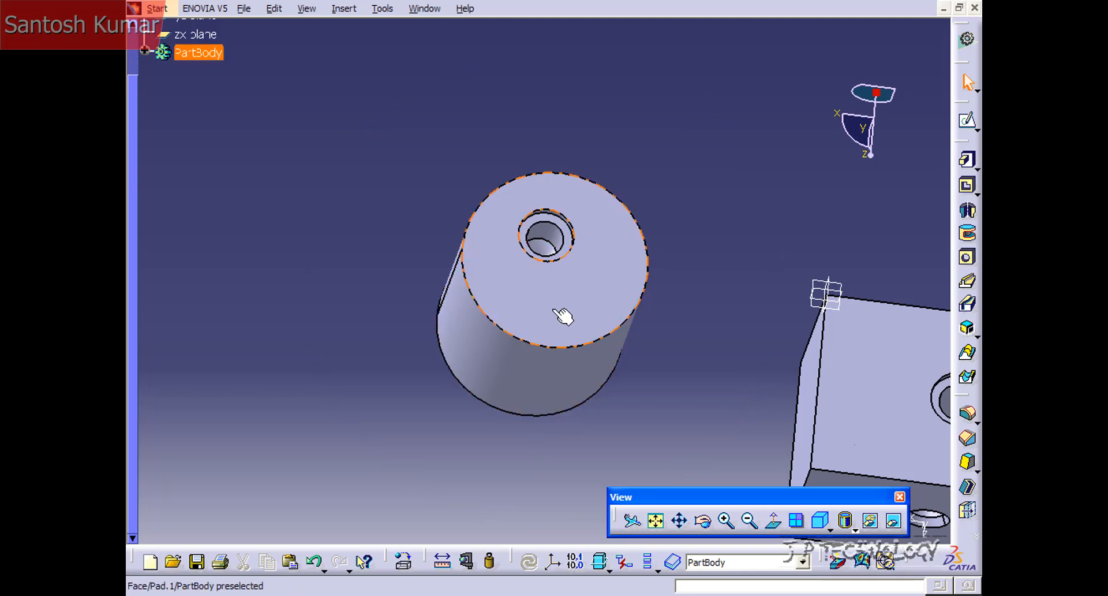
# Sketch an inclined line about 135 mm long on the xy plane, from a point between cube and cylinder down to the sketch origin
pyautogui.moveTo(601, 339); pyautogui.dragTo(650, 267, button='middle')
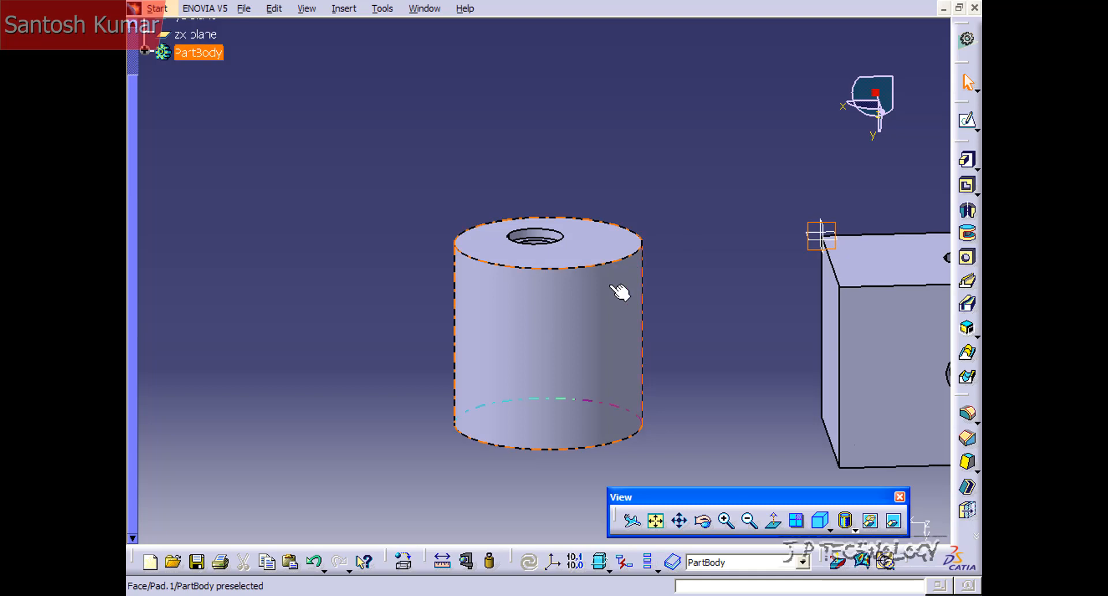
pyautogui.click(969, 123)
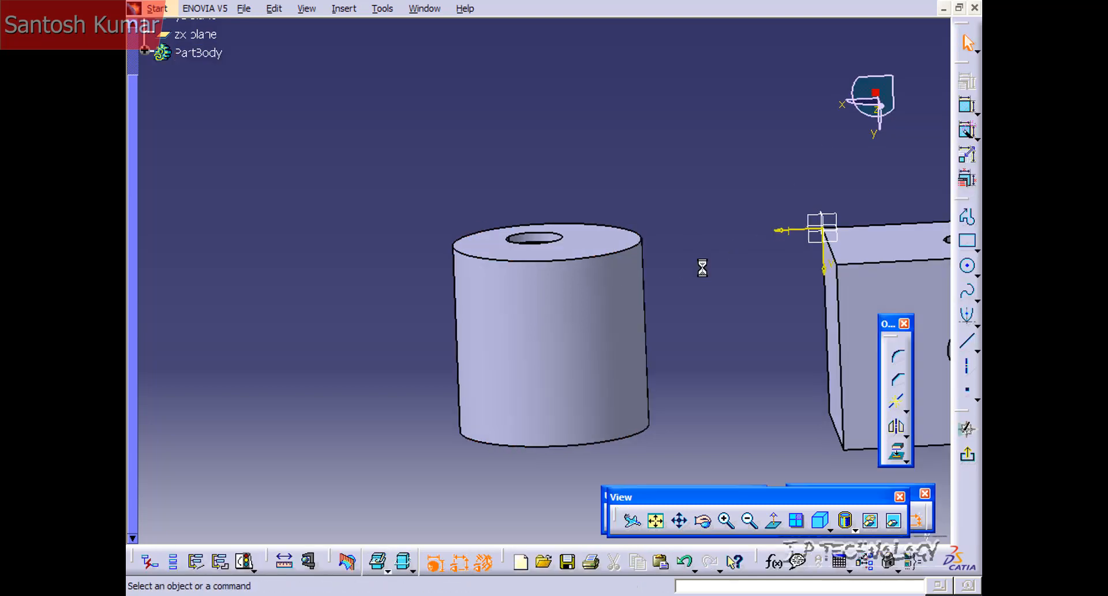
pyautogui.click(969, 343)
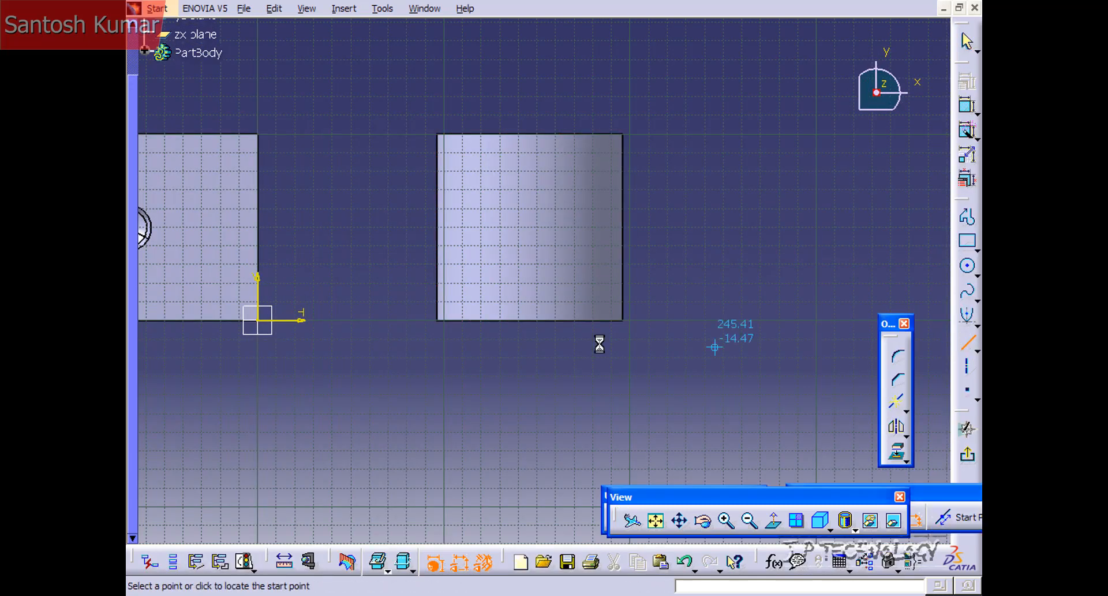
pyautogui.scroll(-4, 482, 265)
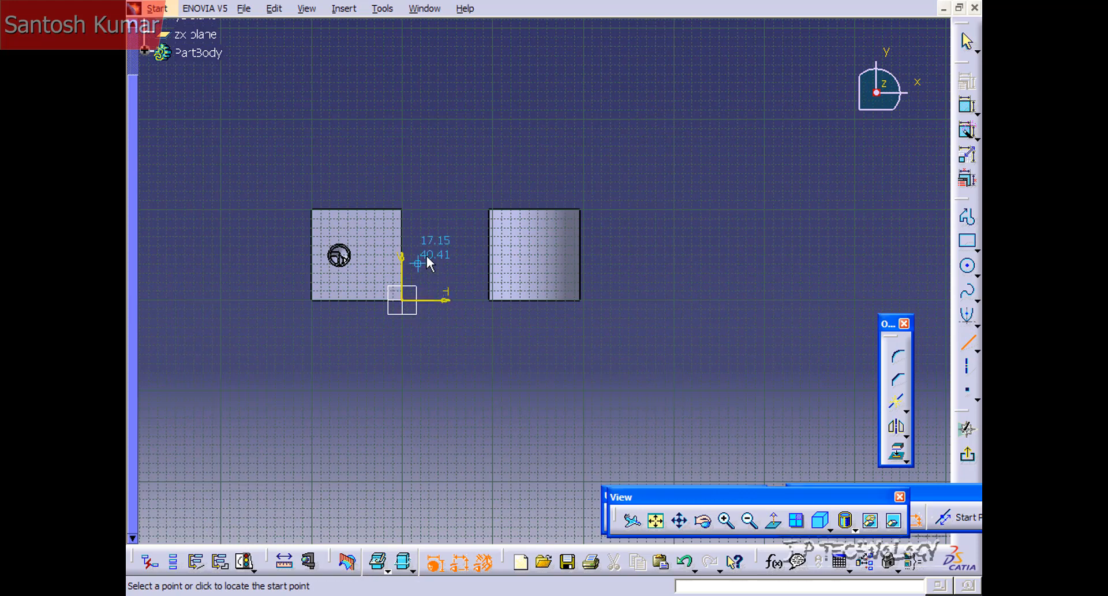
pyautogui.click(471, 200)
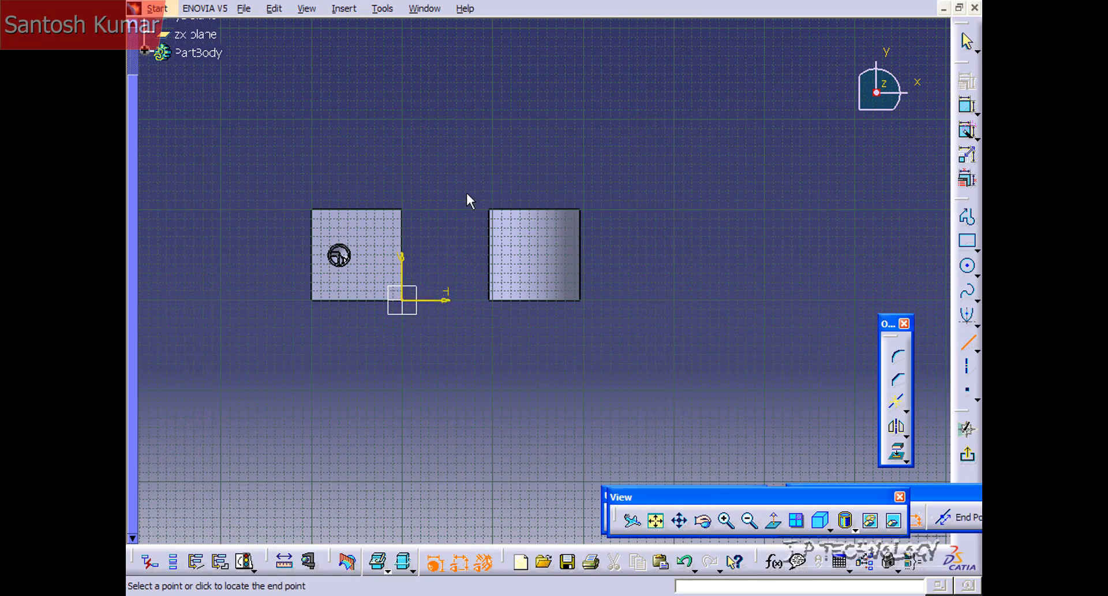
pyautogui.click(402, 300)
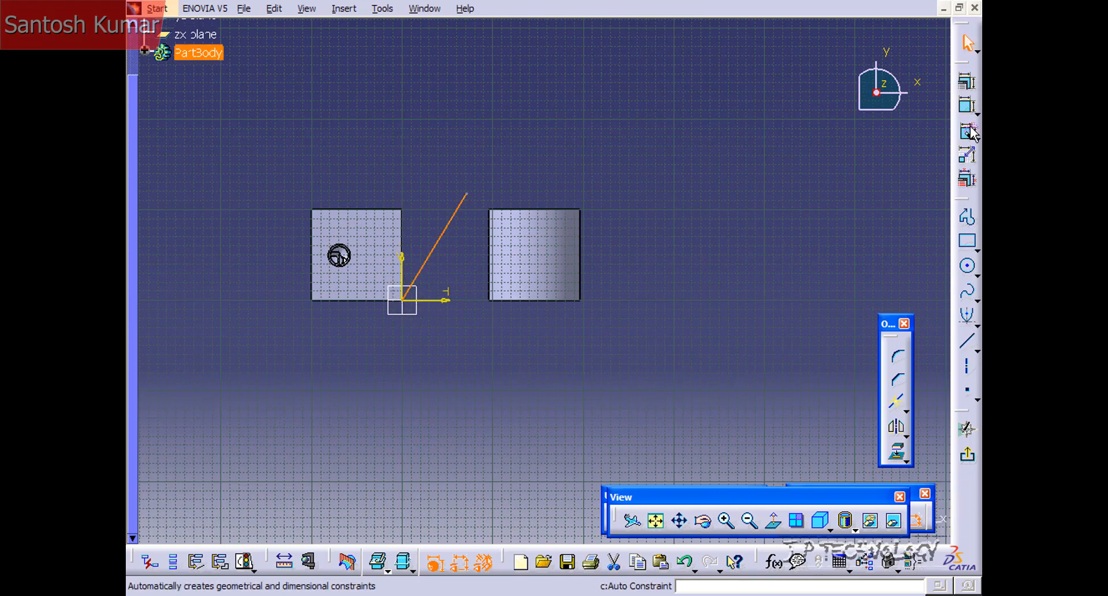
# Dimension the line's angle from the vertical axis, set it to 15 degrees, and exit the sketch
pyautogui.click(968, 106)
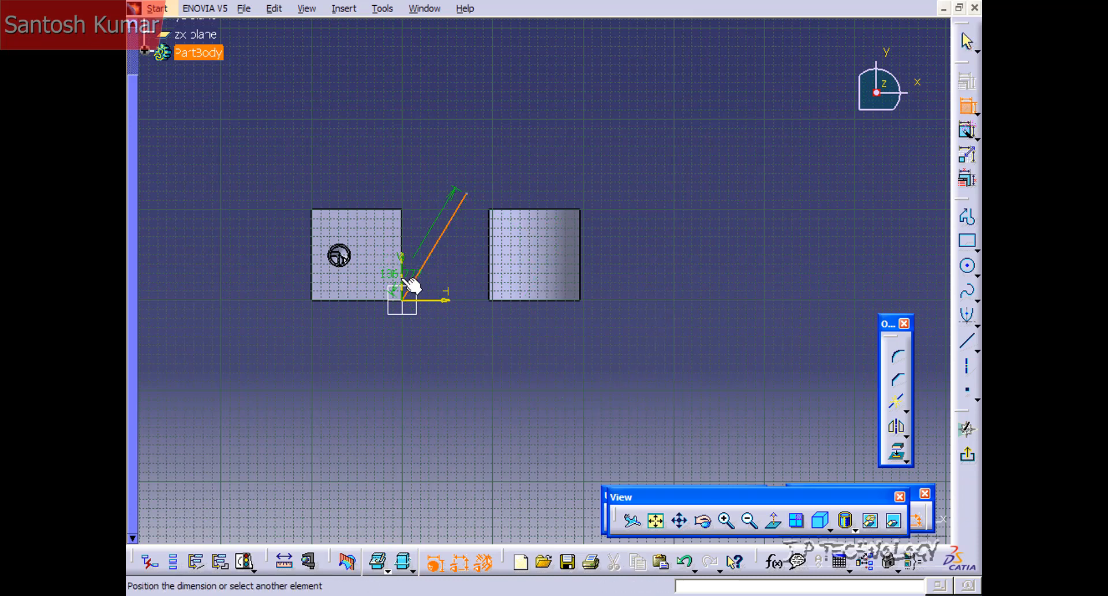
pyautogui.click(402, 280)
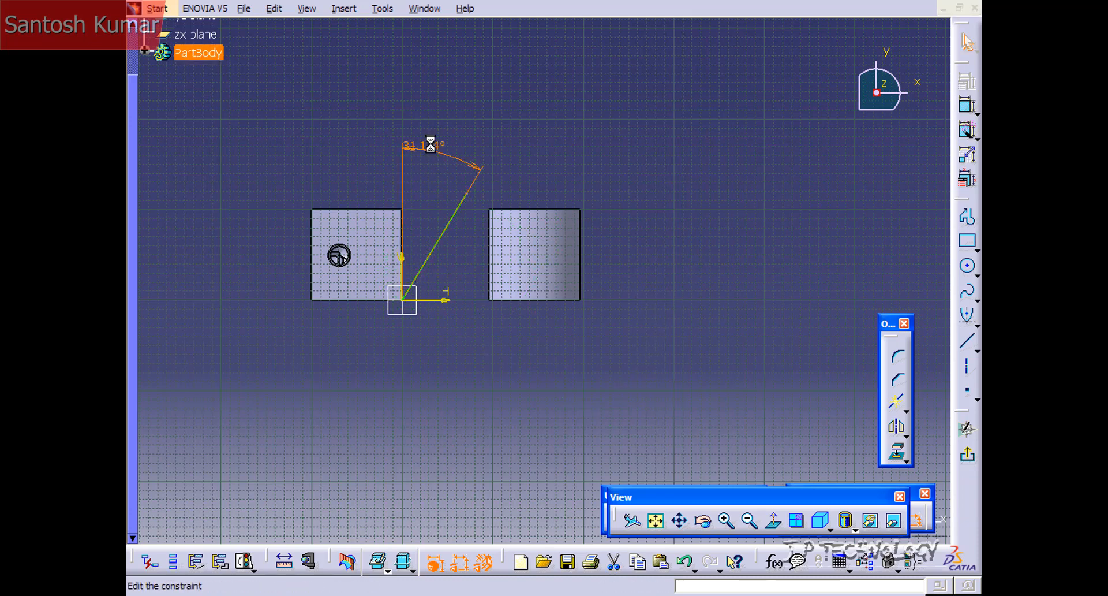
pyautogui.doubleClick(430, 145)
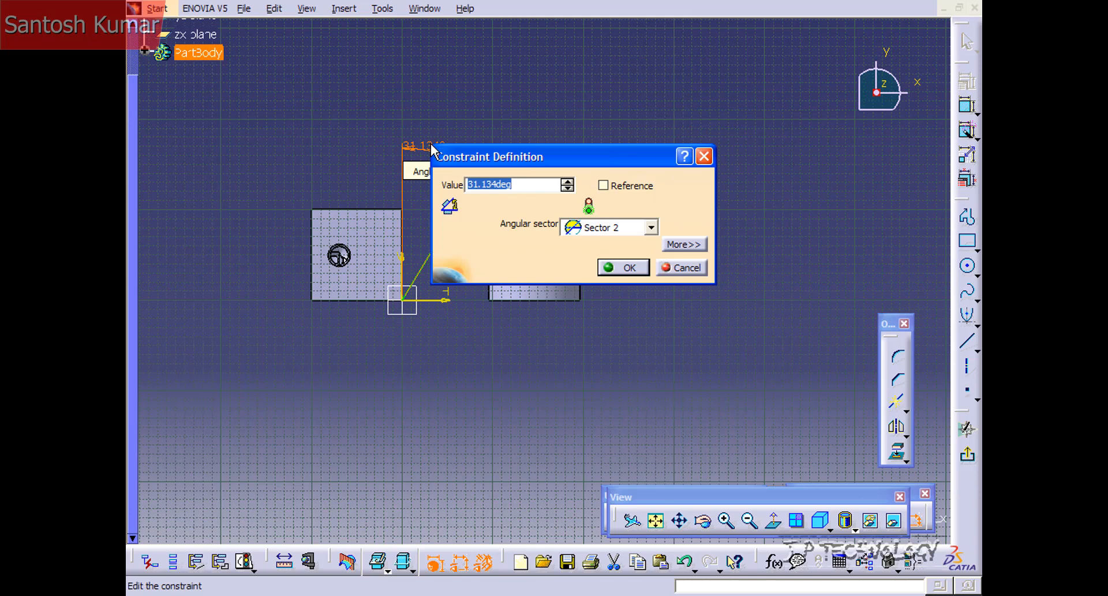
pyautogui.write('15')
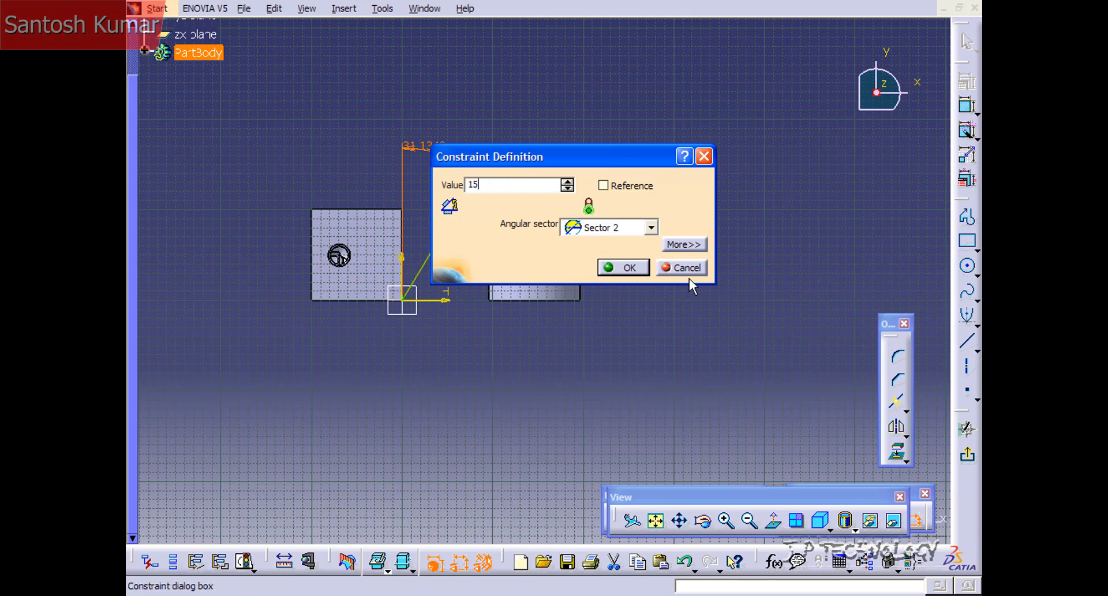
pyautogui.click(638, 269)
pyautogui.click(968, 455)
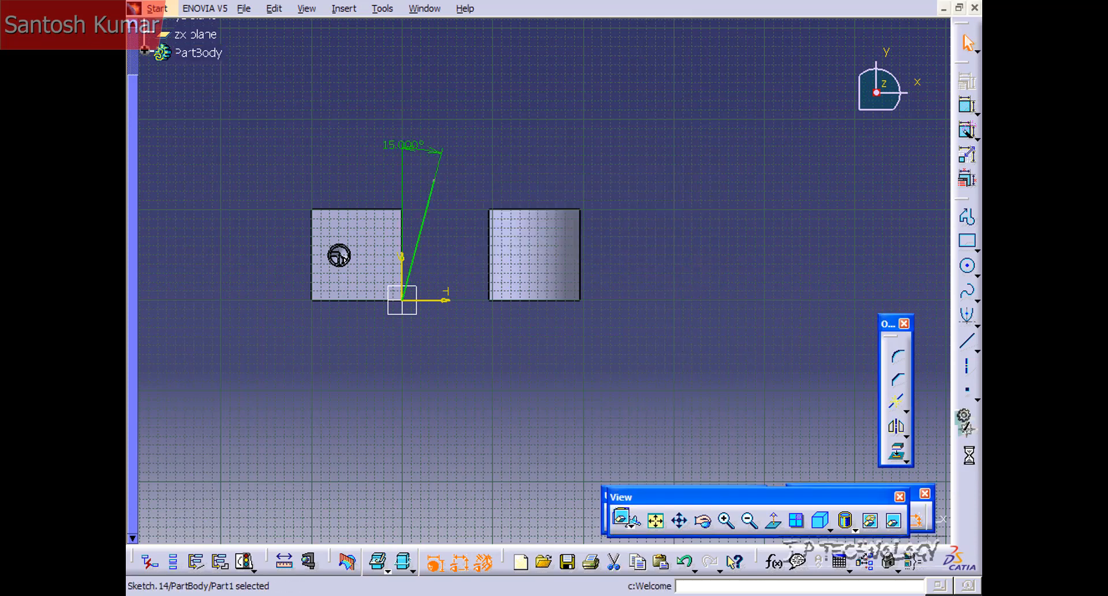
# Start a second hole on the cylinder's drilled end face and set its direction along the sketched line instead of normal to the surface
pyautogui.moveTo(571, 298)
pyautogui.mouseDown(button='middle')
pyautogui.moveTo(584, 428)
pyautogui.moveTo(568, 300)
pyautogui.mouseUp(button='middle')
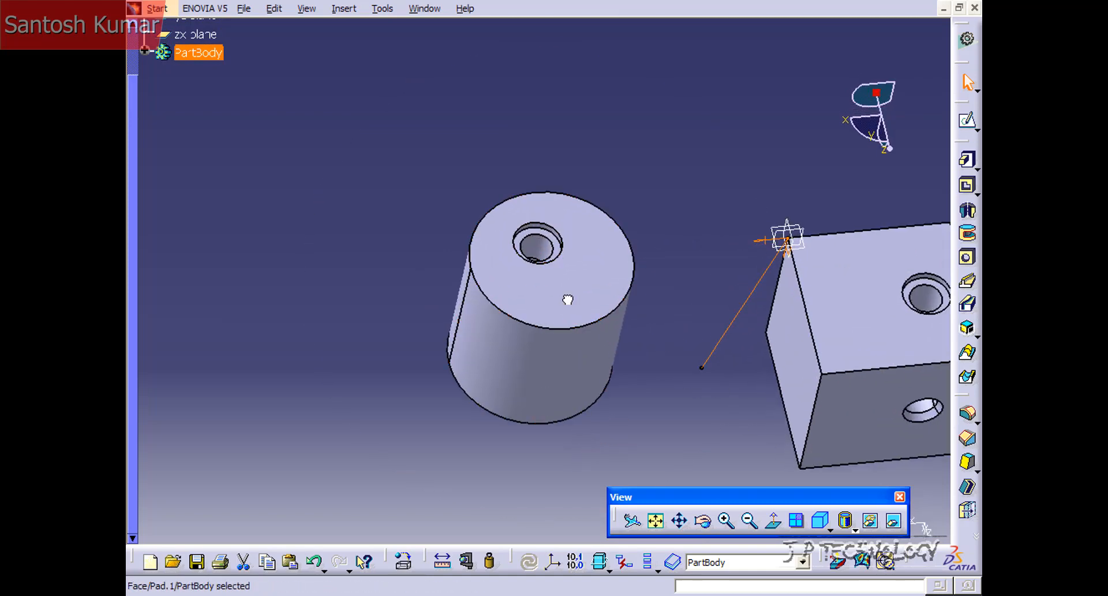
pyautogui.click(968, 257)
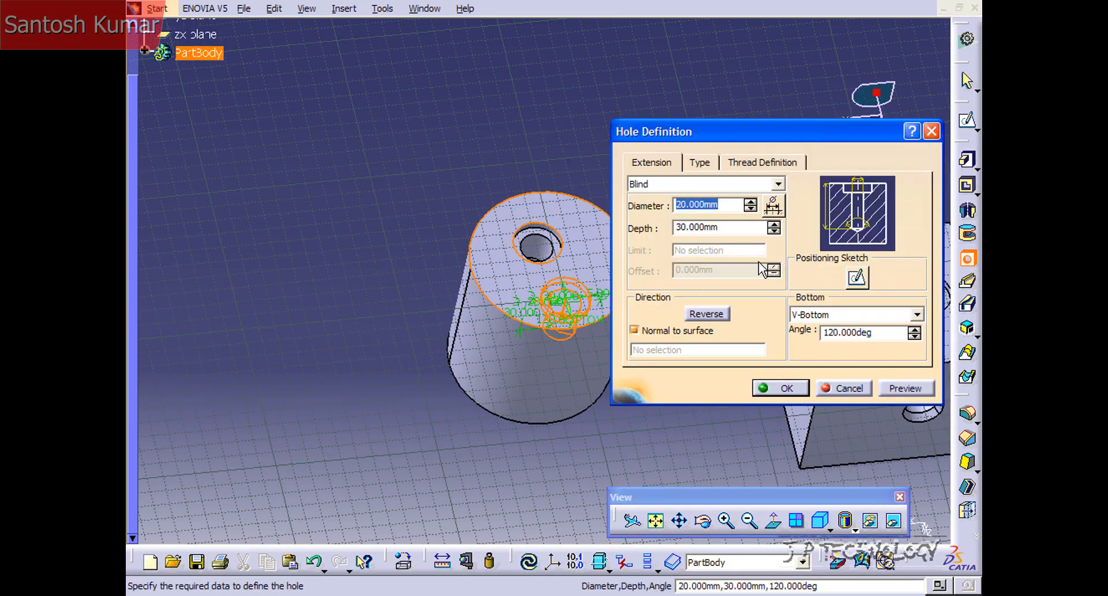
pyautogui.moveTo(527, 286); pyautogui.dragTo(391, 260, button='middle')
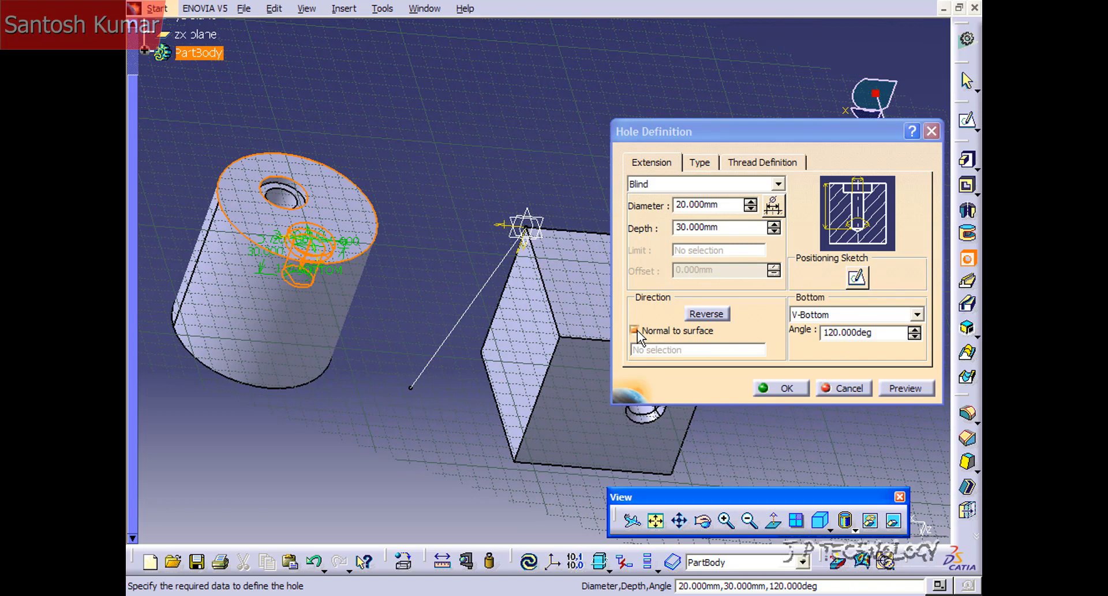
pyautogui.click(635, 330)
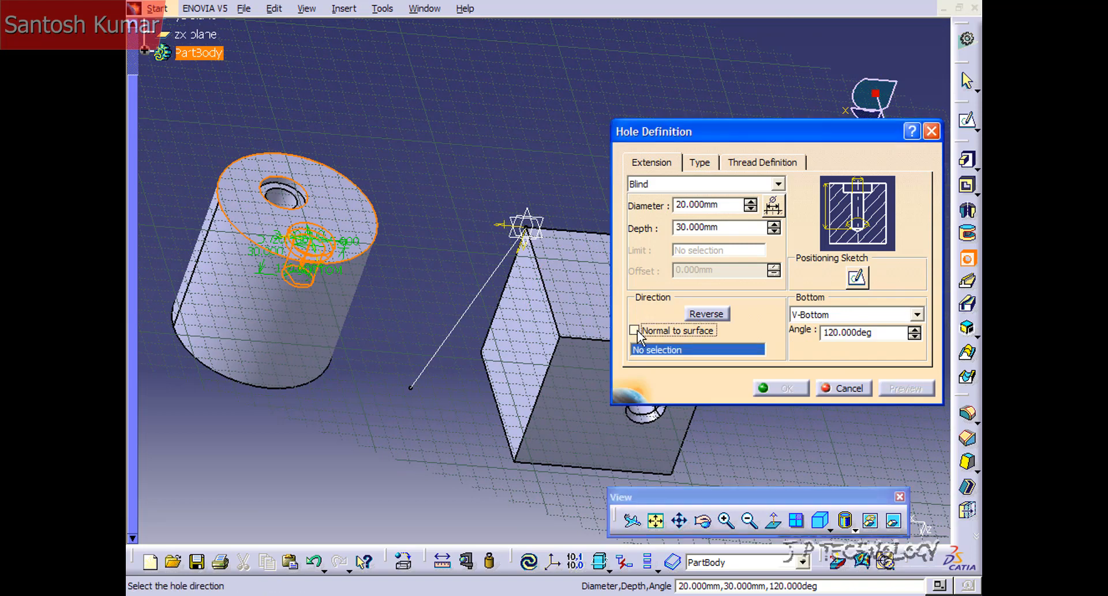
pyautogui.click(473, 315)
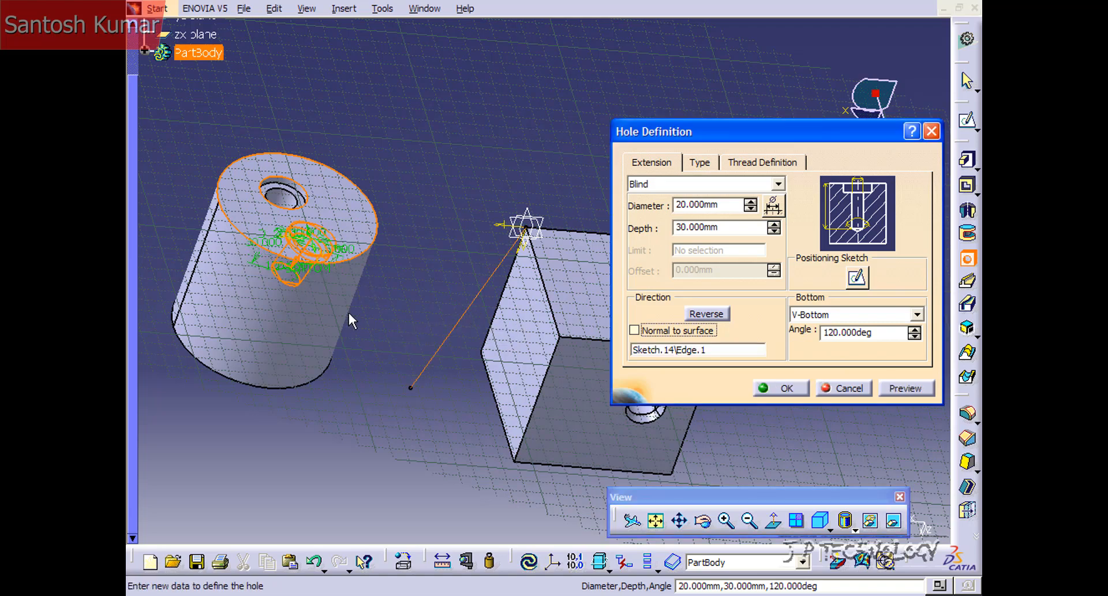
# Create the inclined counterbored hole with its preset 20 mm diameter, 30 mm blind depth and 120-degree V-Bottom
pyautogui.moveTo(349, 313); pyautogui.dragTo(691, 258, button='middle')
pyautogui.moveTo(508, 251); pyautogui.dragTo(464, 354, button='middle')
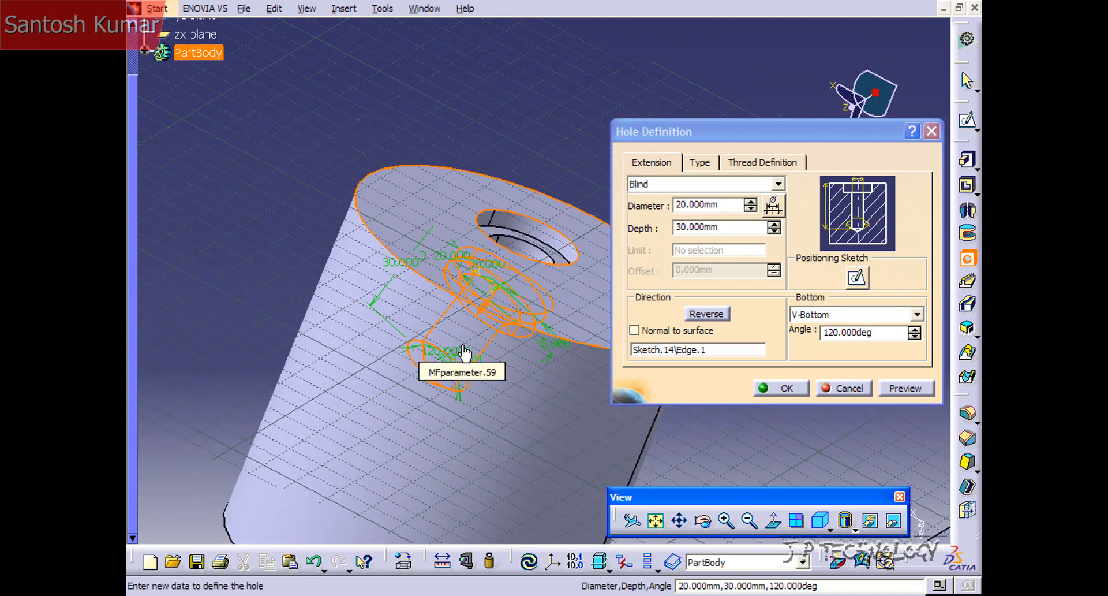
pyautogui.moveTo(485, 354); pyautogui.dragTo(574, 349, button='middle')
pyautogui.click(783, 388)
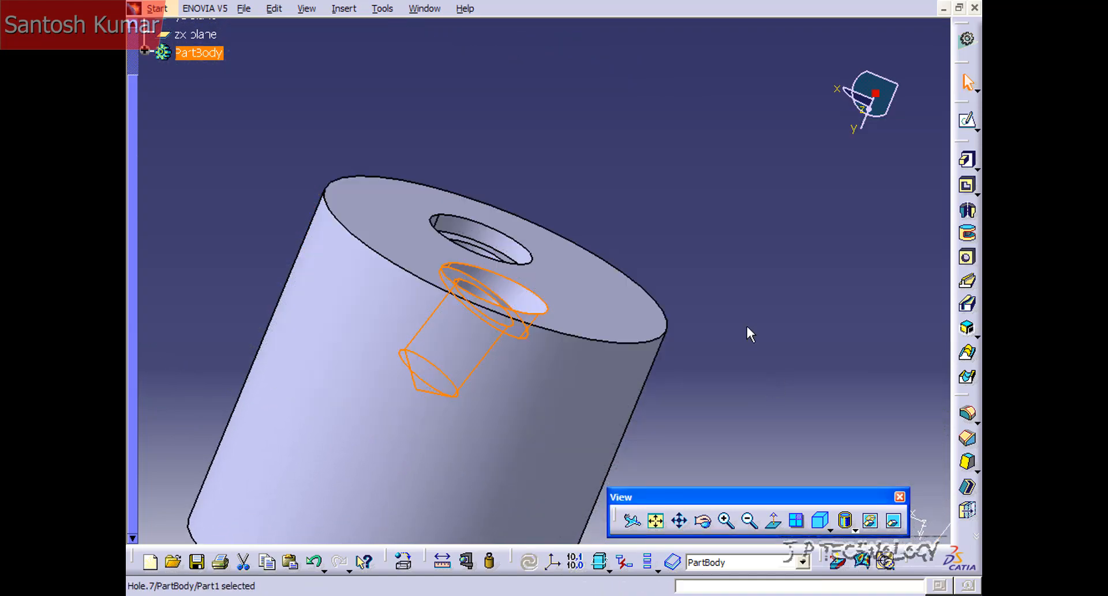
# Edit the direction line's sketch, set its angle to 30 degrees, and exit to update the inclined hole
pyautogui.moveTo(455, 281); pyautogui.dragTo(566, 269, button='middle')
pyautogui.moveTo(544, 317); pyautogui.dragTo(619, 401, button='middle')
pyautogui.doubleClick(683, 375)
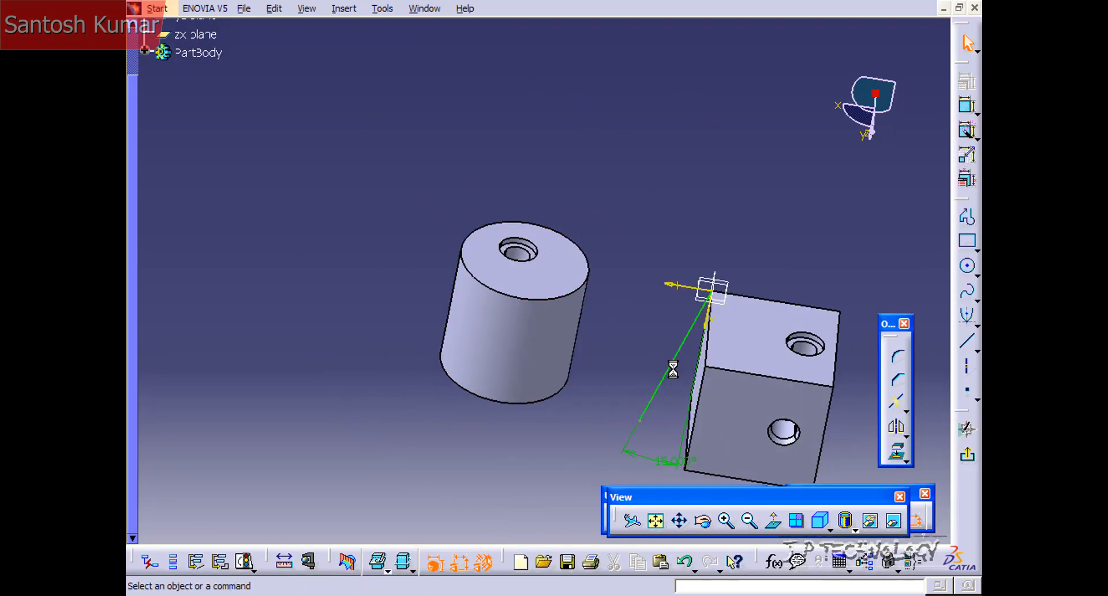
pyautogui.doubleClick(390, 93)
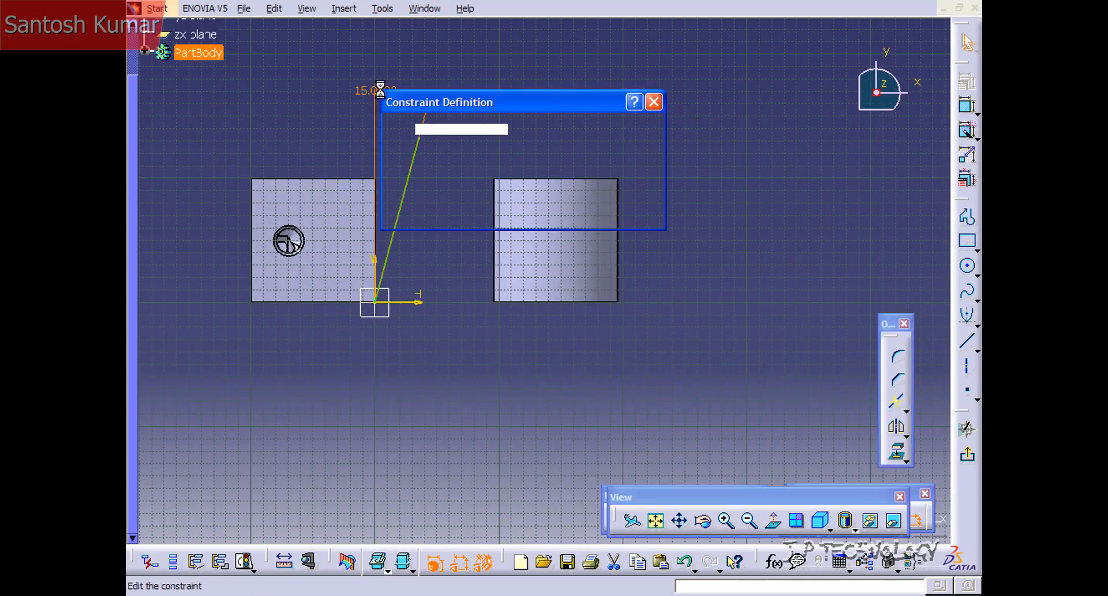
pyautogui.write('30')
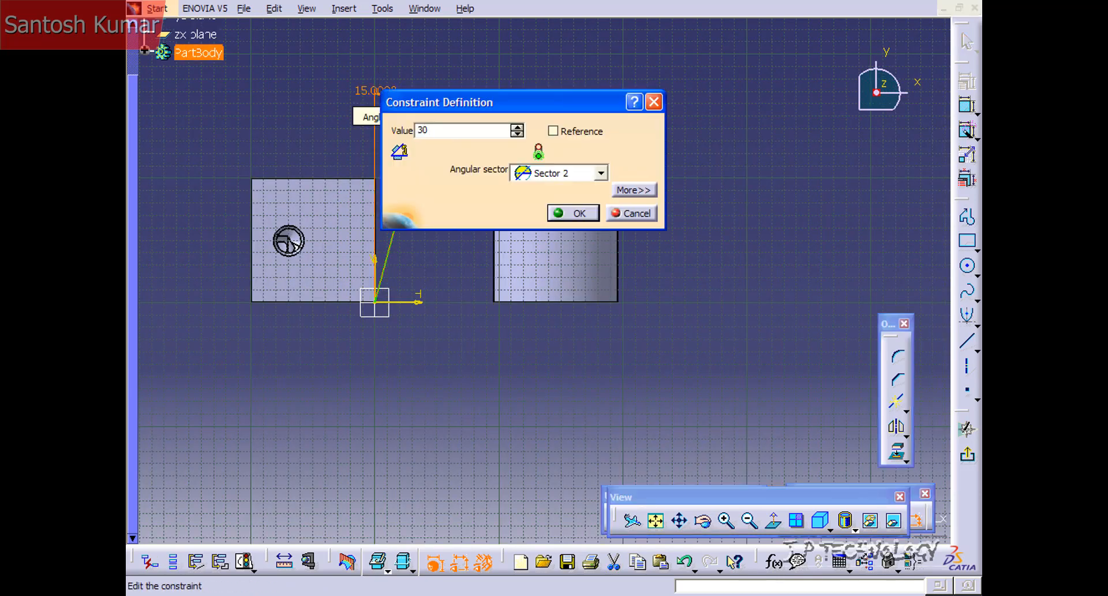
pyautogui.click(573, 213)
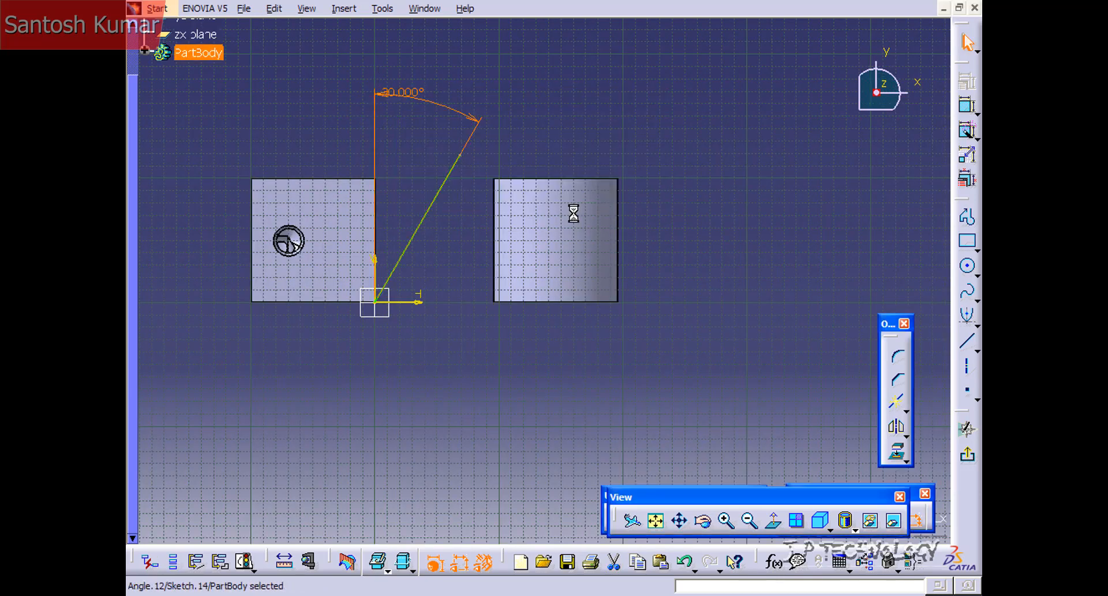
pyautogui.click(967, 452)
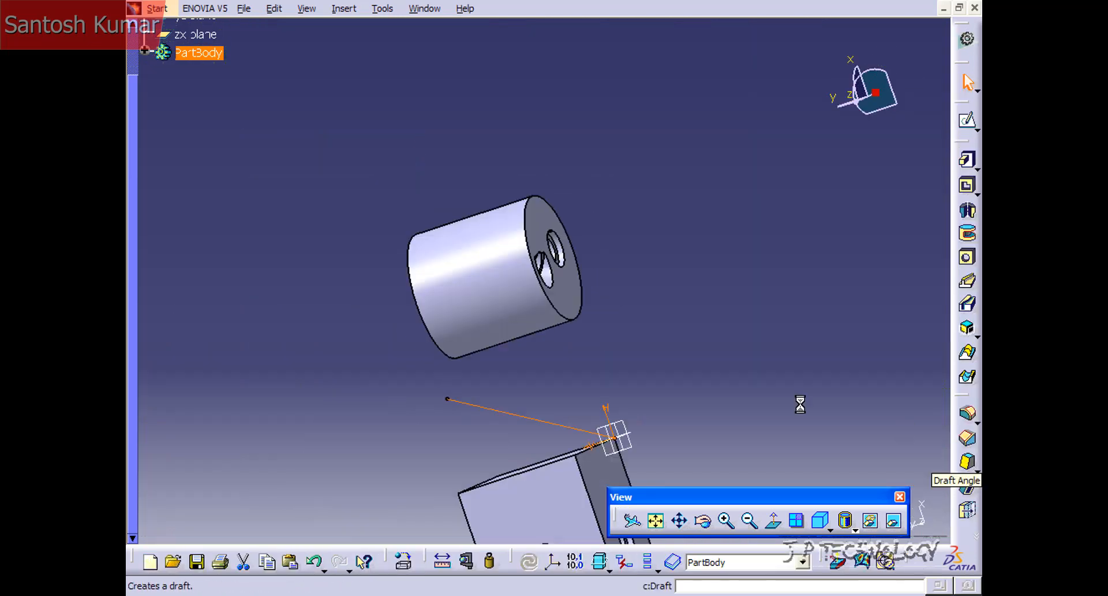
pyautogui.moveTo(557, 391)
pyautogui.mouseDown(button='middle')
pyautogui.moveTo(552, 313)
pyautogui.moveTo(479, 302)
pyautogui.moveTo(470, 376)
pyautogui.moveTo(567, 372)
pyautogui.moveTo(644, 338)
pyautogui.moveTo(638, 372)
pyautogui.moveTo(688, 366)
pyautogui.mouseUp(button='middle')
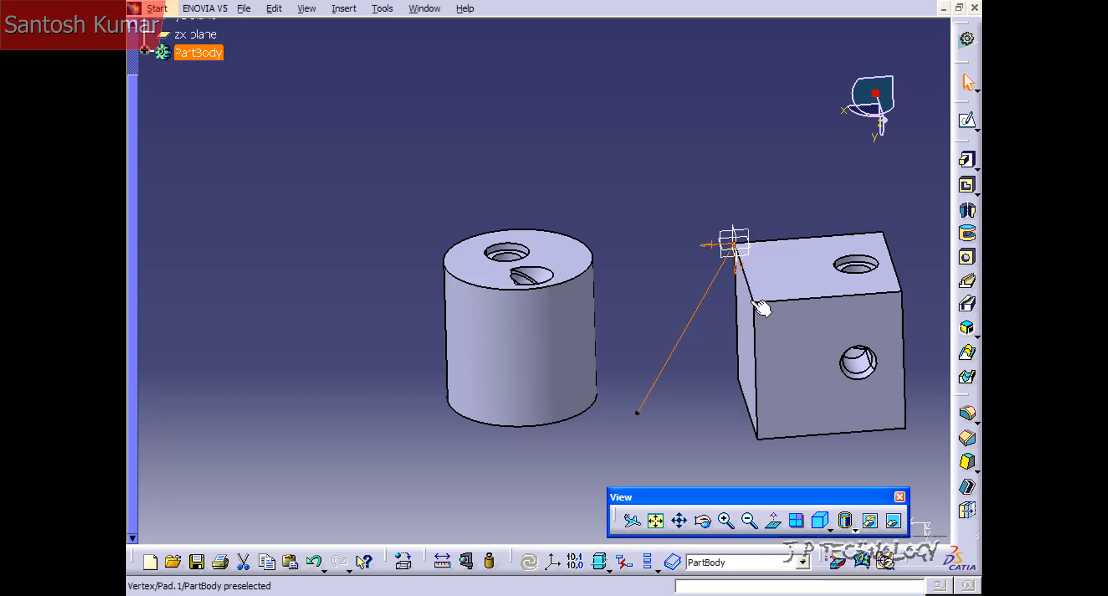
pyautogui.moveTo(669, 344); pyautogui.dragTo(691, 260, button='middle')
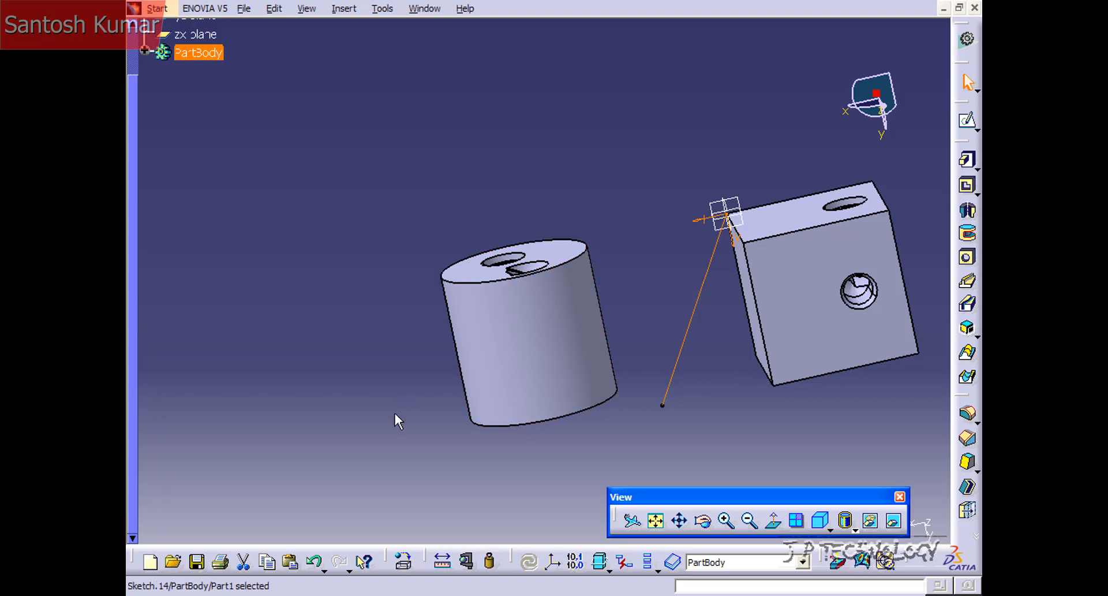
pyautogui.moveTo(569, 309); pyautogui.dragTo(635, 377, button='middle')
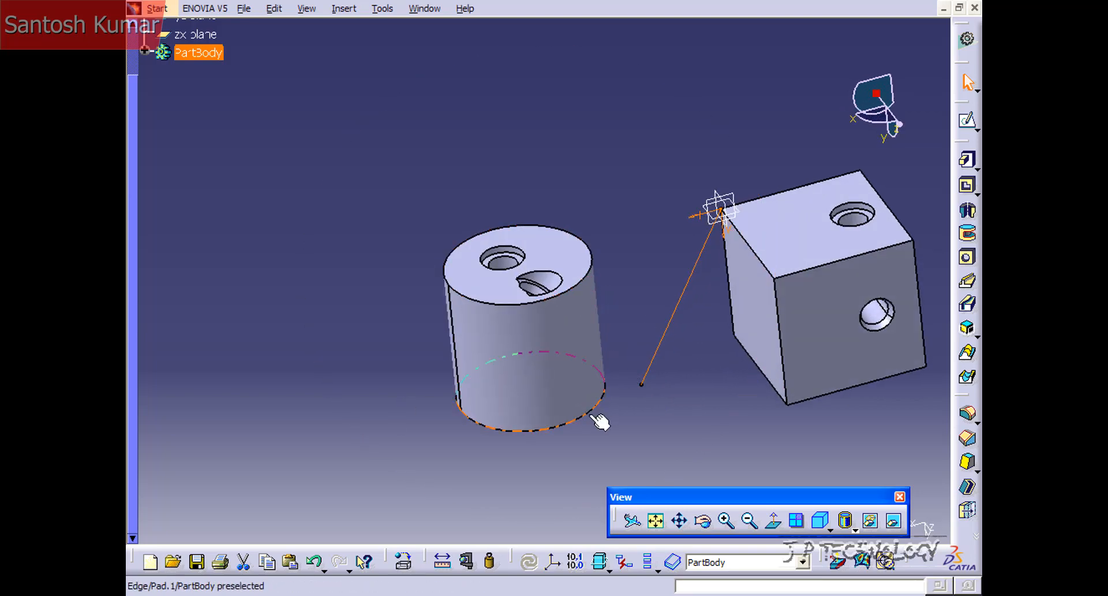